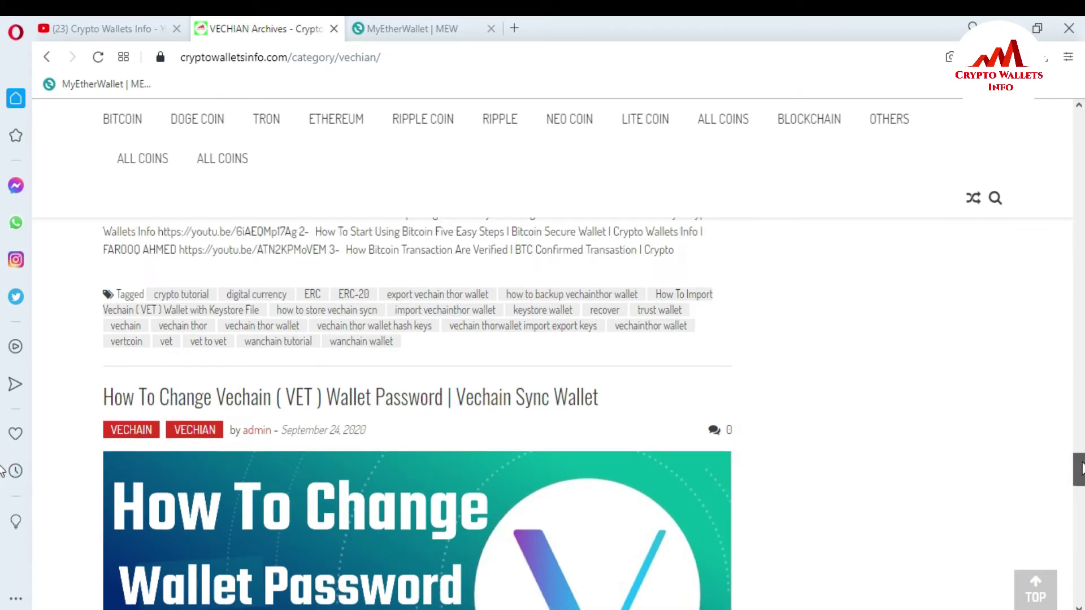
Leave the VeChain archive page and switch to the MyEtherWallet | MEW tab.
left_click_drag(1081, 469, 1080, 466)
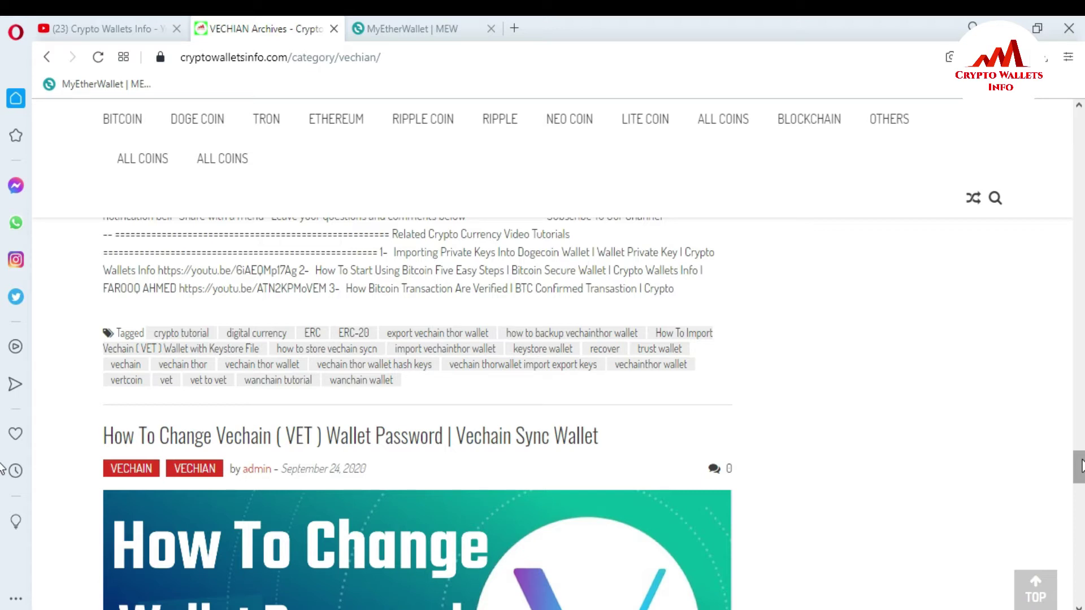
left_click(401, 25)
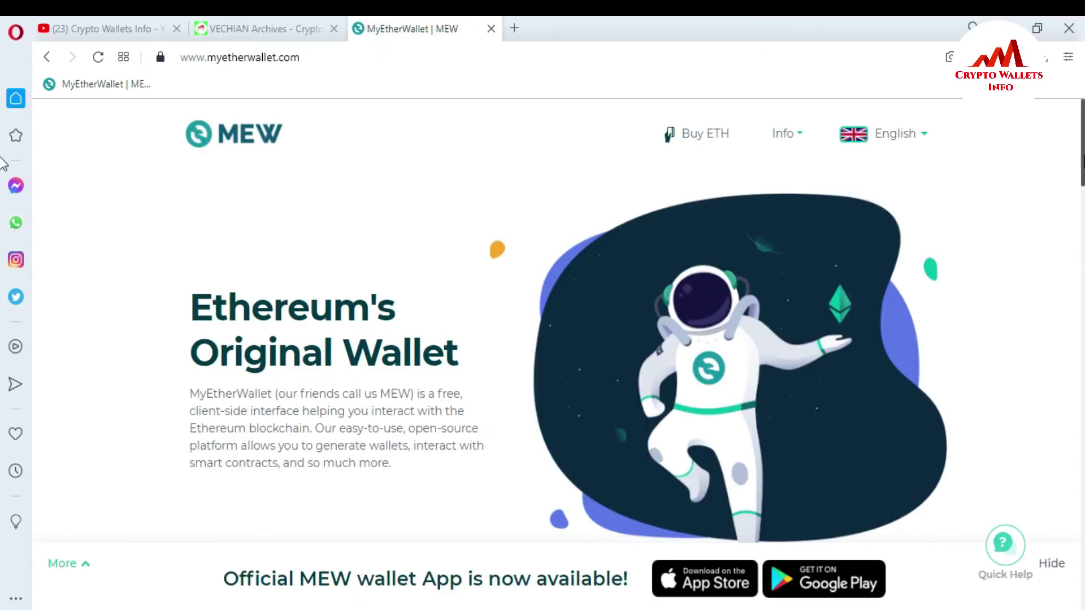
Start creating a new wallet from the MyEtherWallet homepage.
scroll(1076, 152, "down", 1)
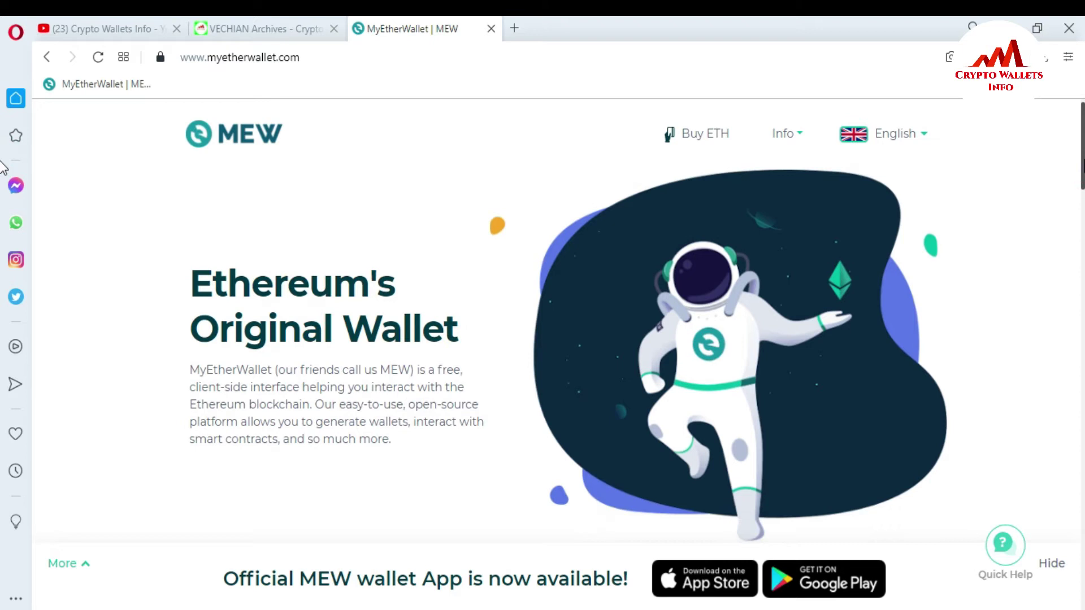
scroll(380, 388, "down", 5)
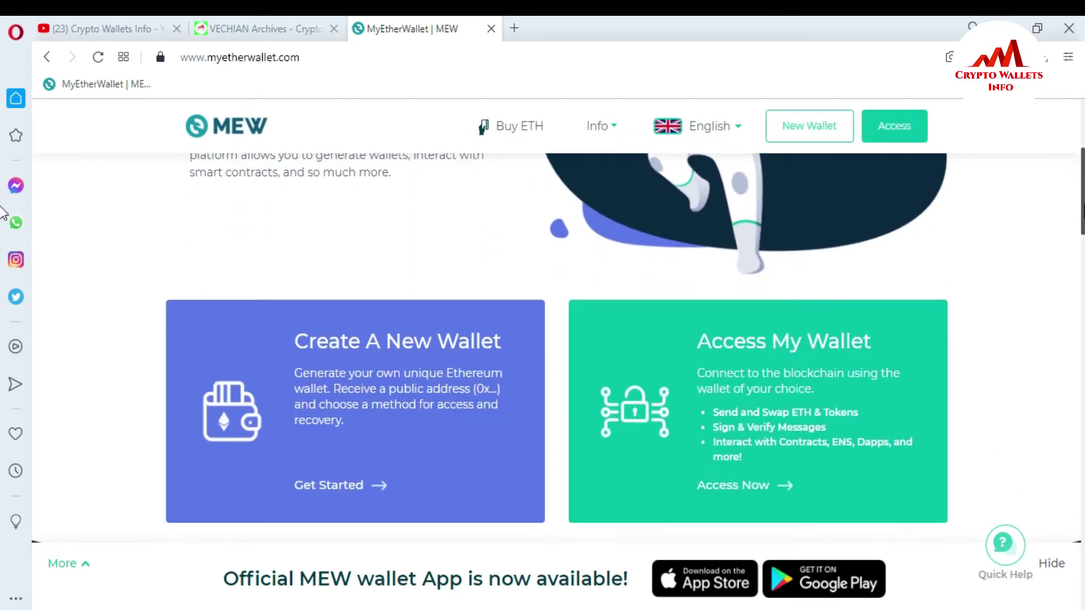
left_click(380, 389)
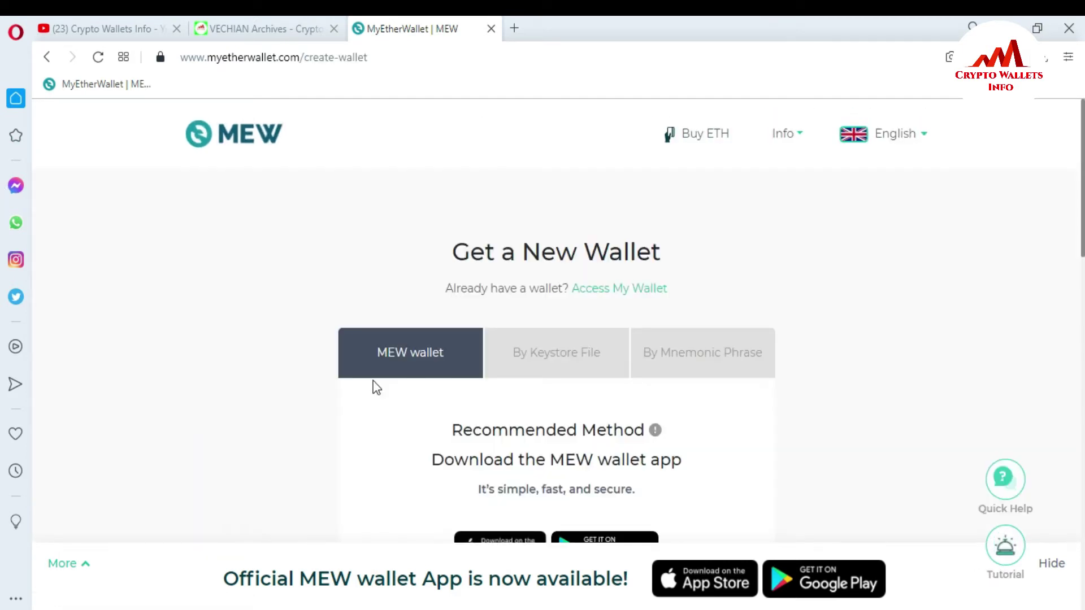
Choose the By Mnemonic Phrase method and select all 12 generated seed words.
scroll(2, 263, "down", 2)
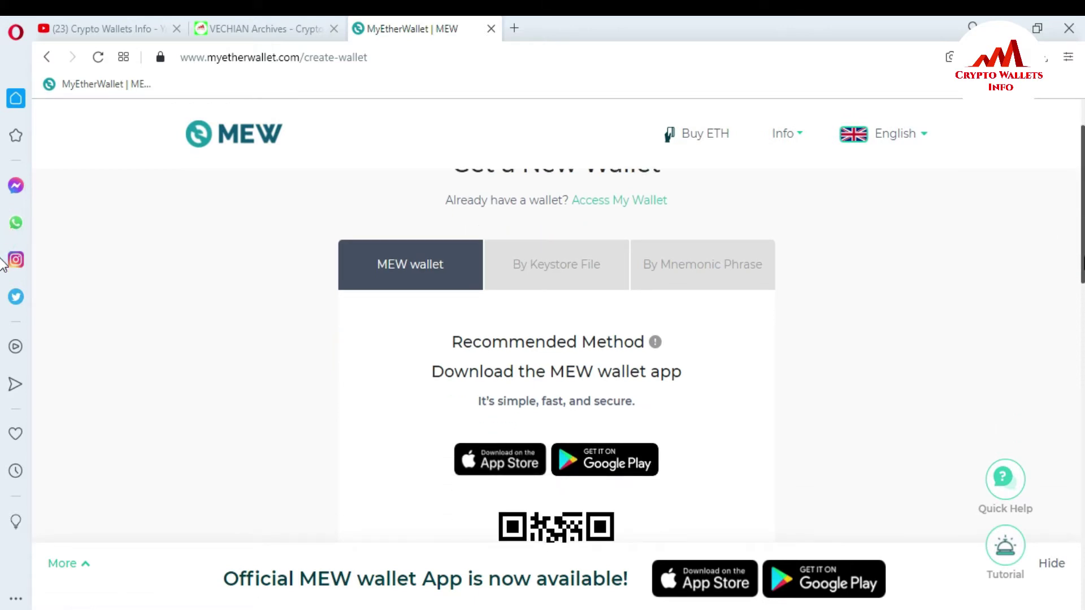
left_click(710, 274)
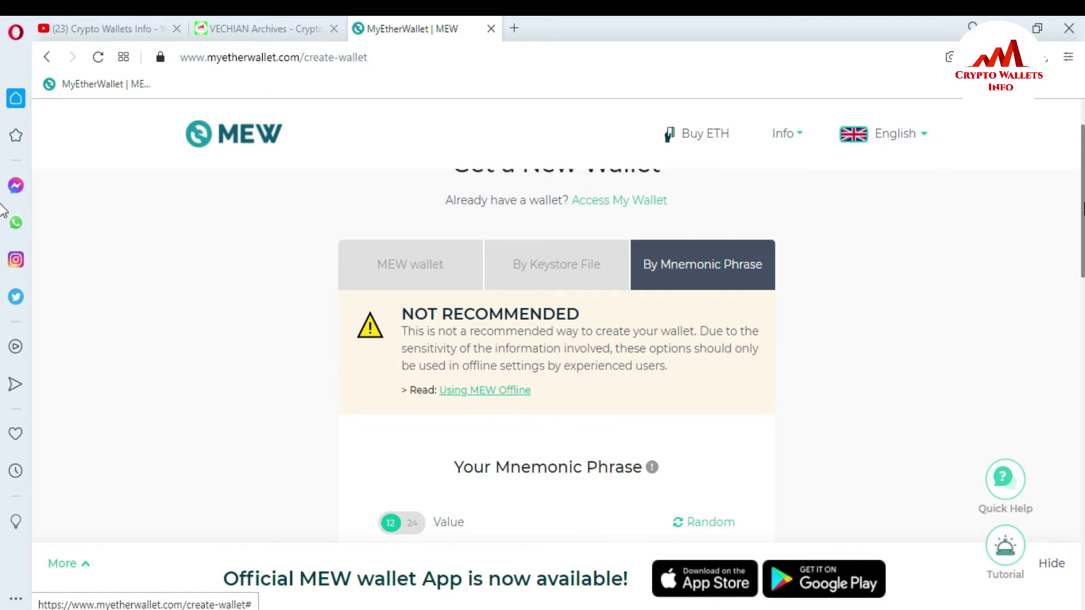
scroll(398, 325, "down", 5)
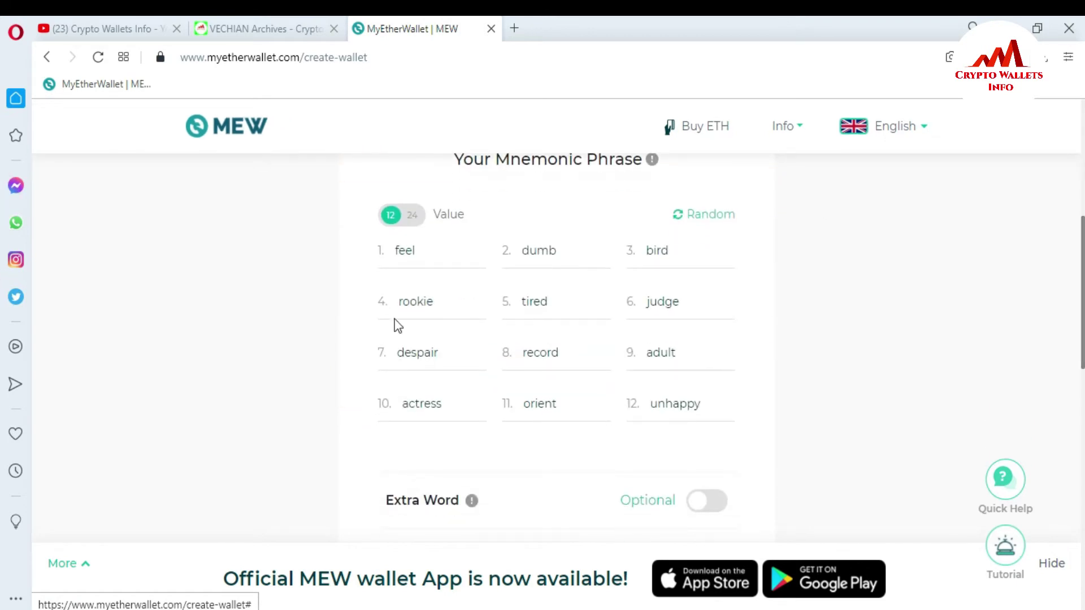
left_click_drag(717, 408, 379, 261)
key("ctrl+c")
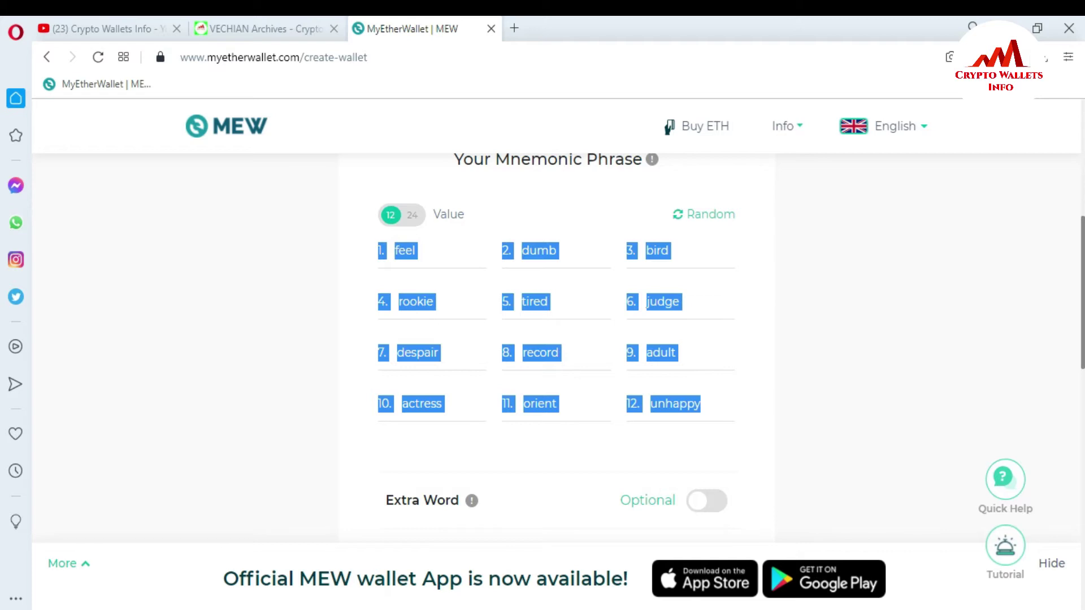
Discard the old note unsaved and paste the 12 seed words into a fresh Notepad note.
key("alt+Tab")
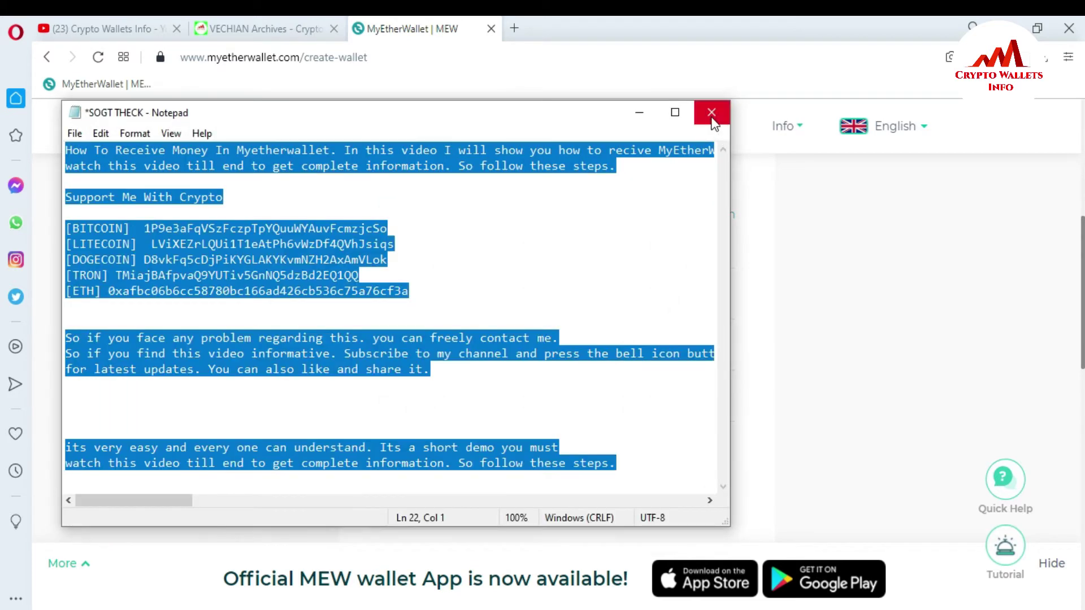
left_click(710, 115)
left_click(556, 340)
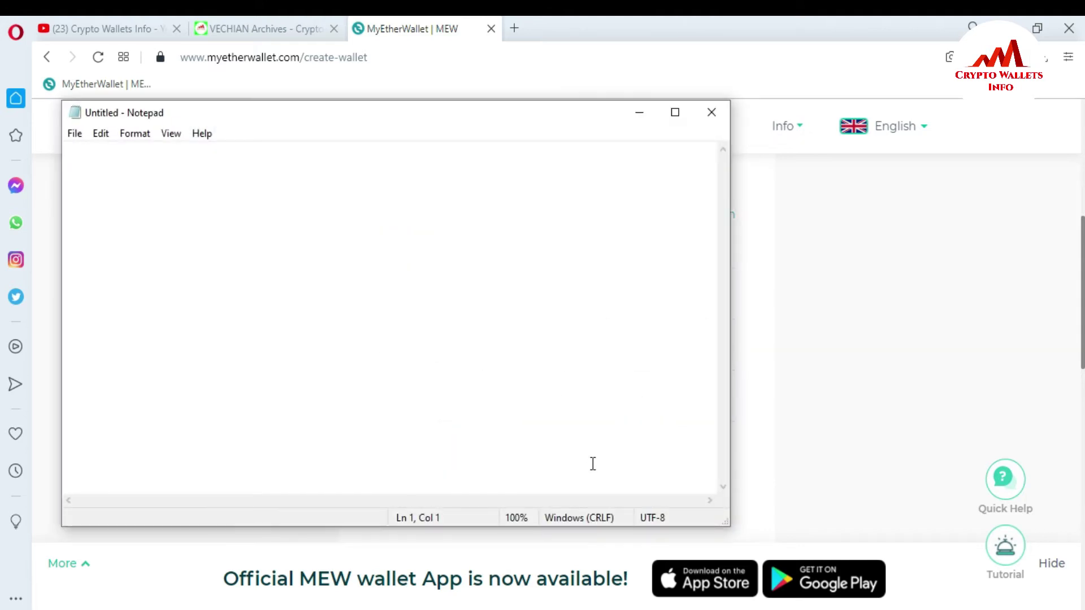
key("ctrl+v")
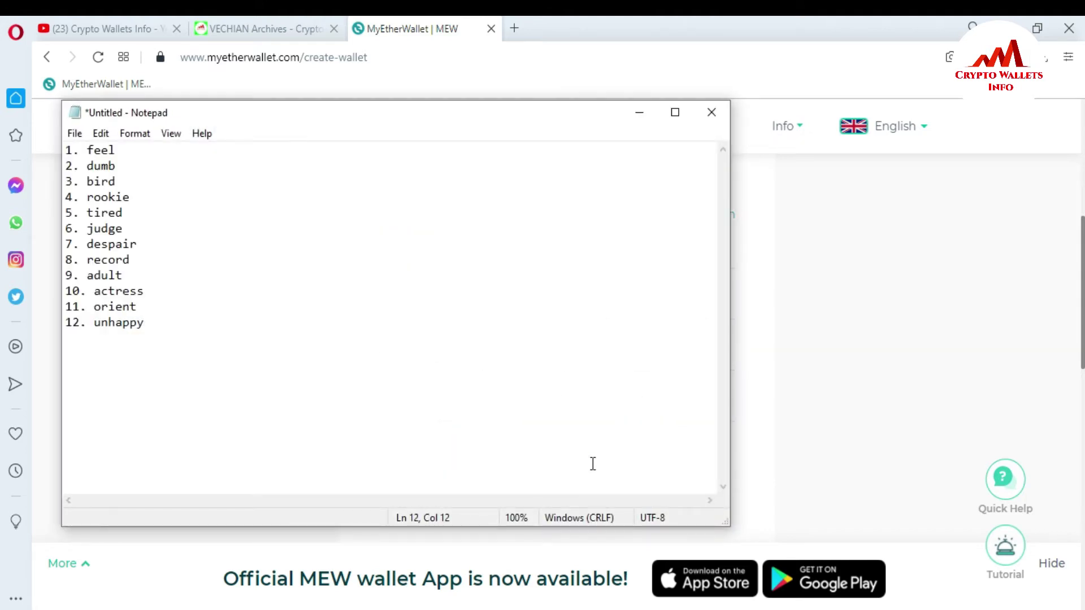
left_click(643, 118)
Confirm the mnemonic phrase is written down to reach the verification step.
scroll(963, 270, "down", 4)
left_click(963, 269)
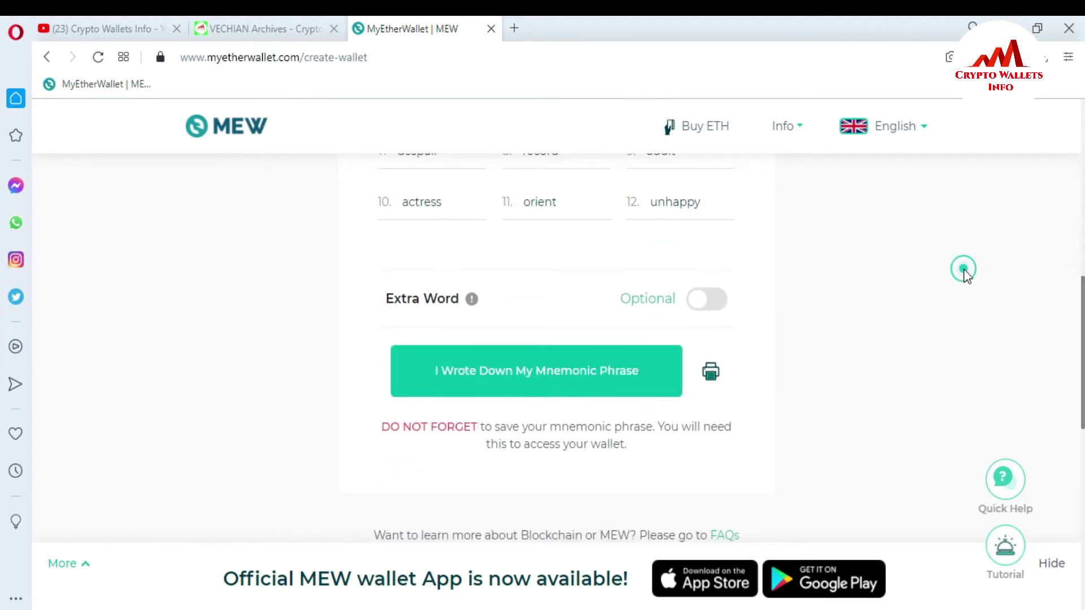
left_click(513, 374)
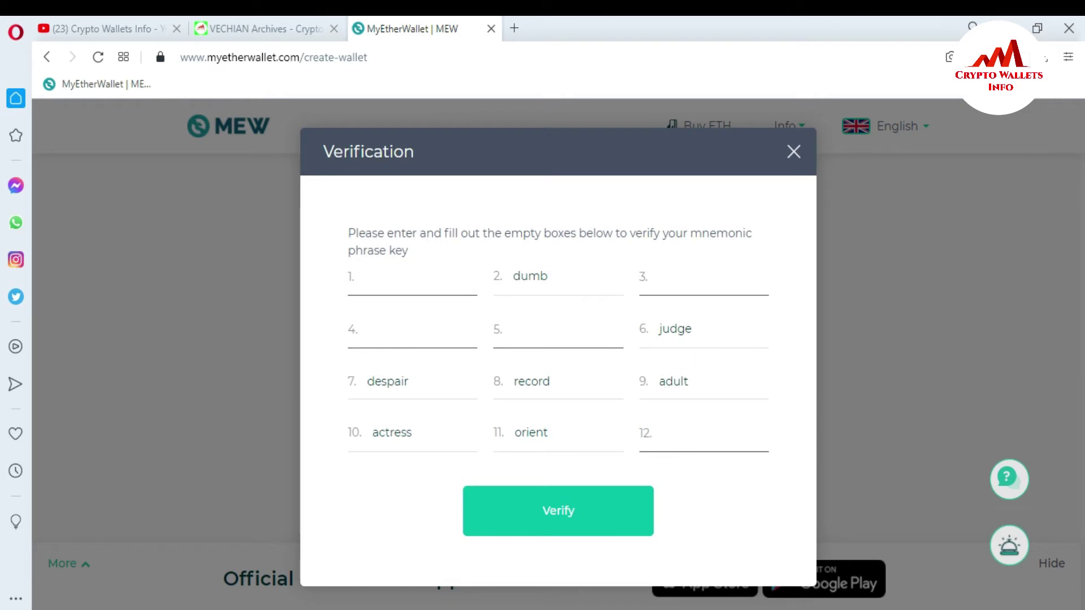
Copy seed words 1 and 3 from the note into verification boxes 1 and 3.
key("alt+Tab")
left_click(121, 150)
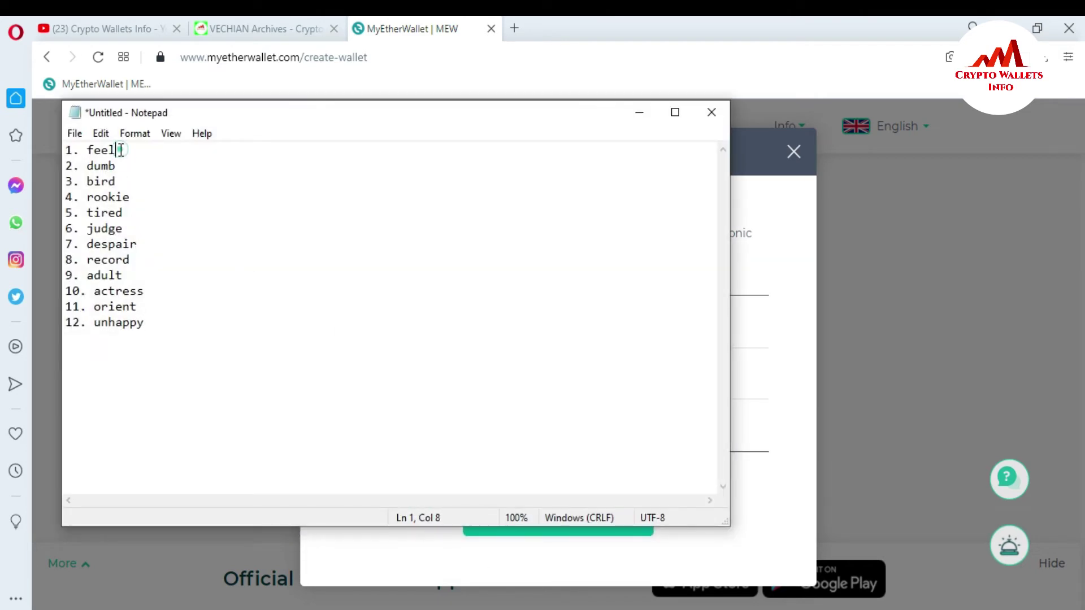
left_click_drag(121, 150, 87, 148)
key("ctrl+c")
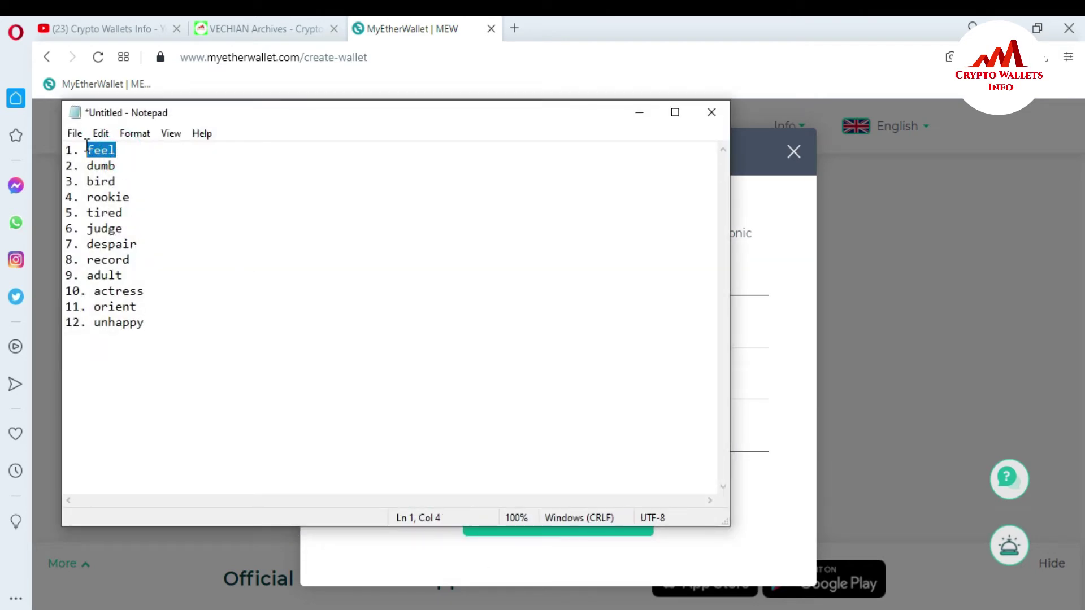
left_click(639, 113)
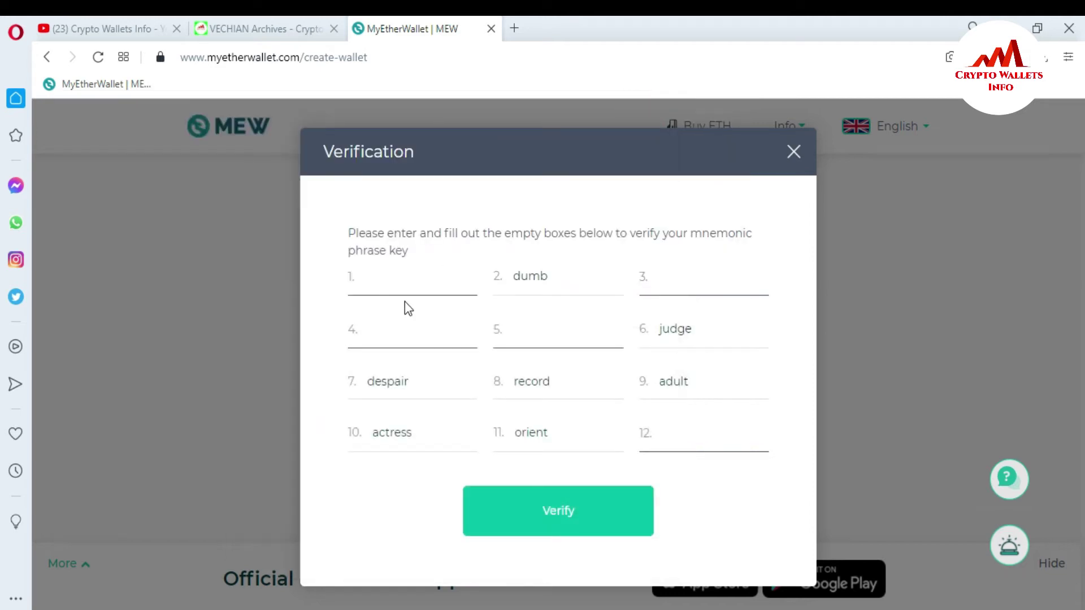
left_click(395, 280)
key("ctrl+v")
left_click(689, 275)
key("alt+Tab")
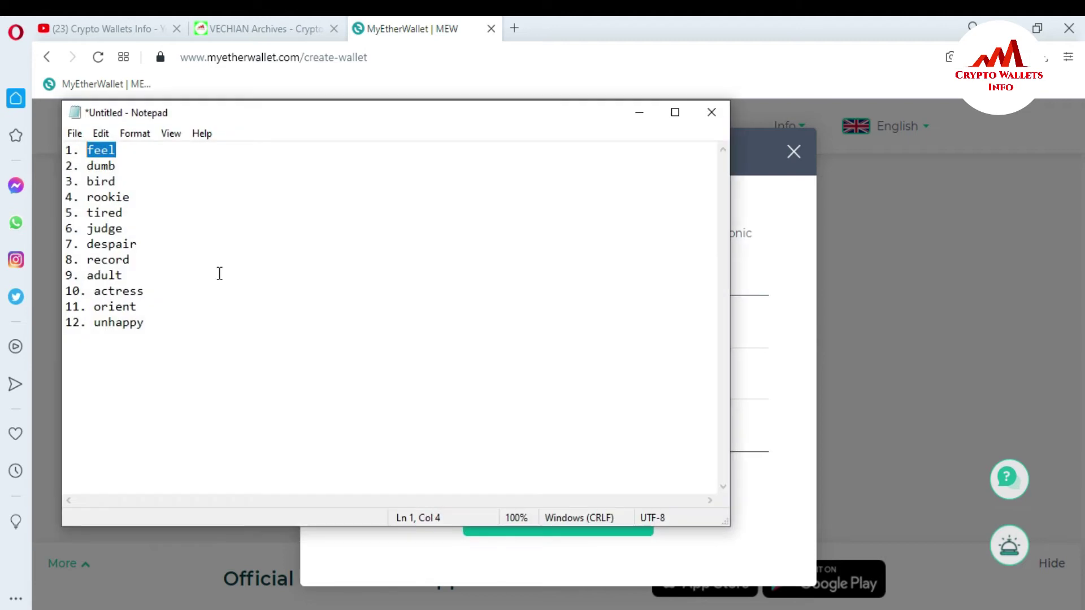
left_click_drag(88, 181, 115, 183)
key("ctrl+c")
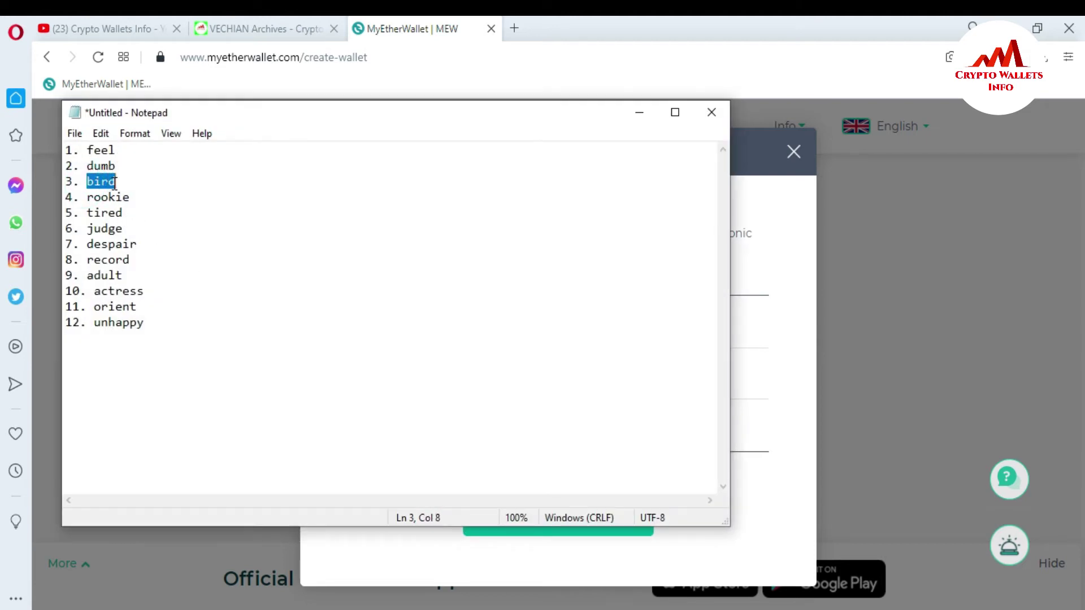
left_click(638, 117)
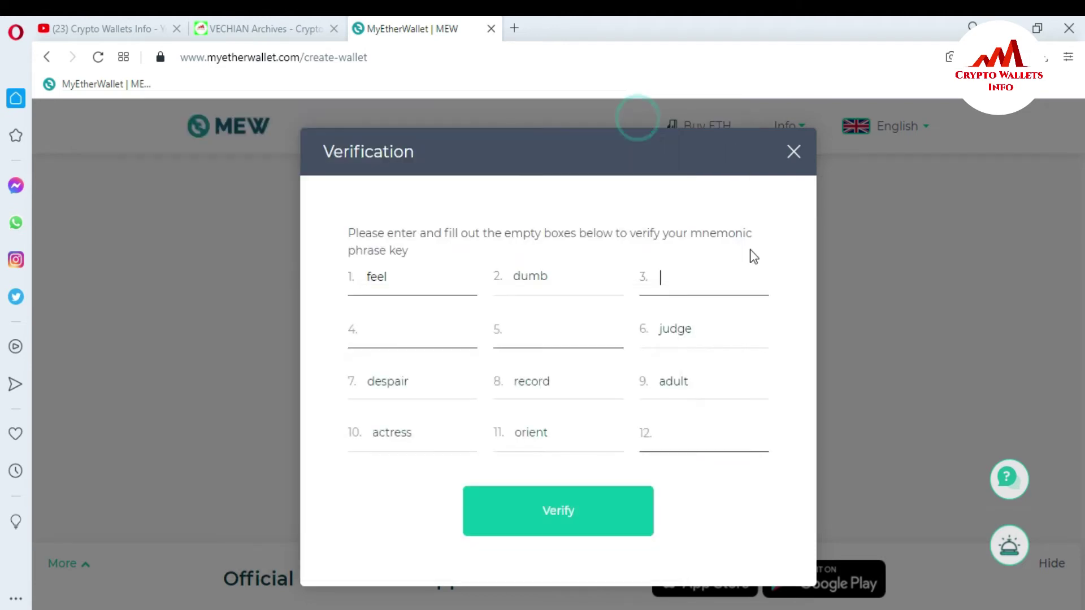
key("ctrl+v")
Fill verification box 4 and box 5 ('tired') with words copied from the note.
left_click(395, 336)
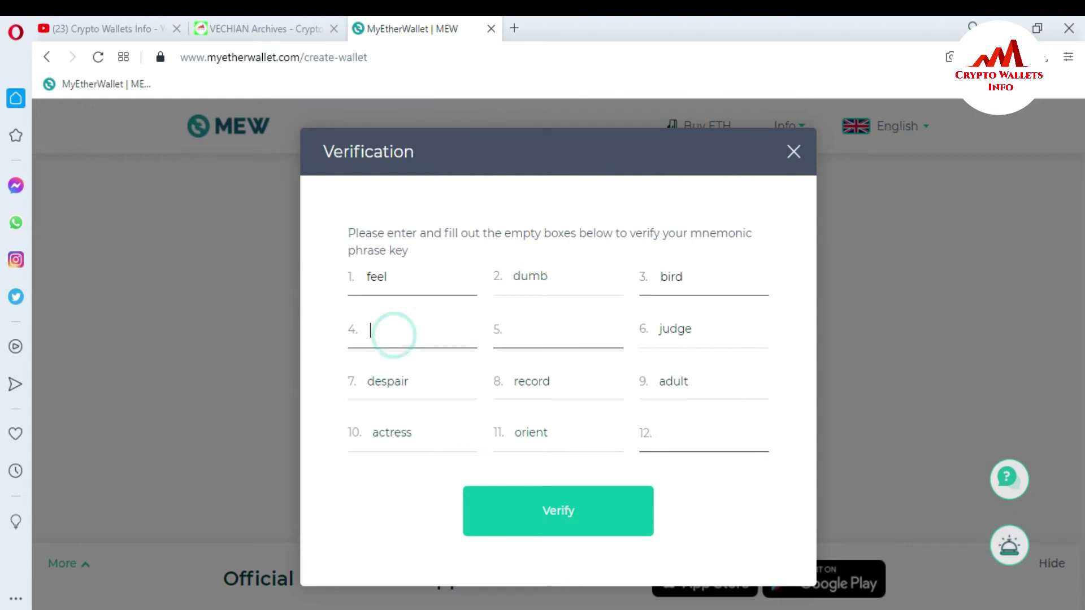
key("alt+Tab")
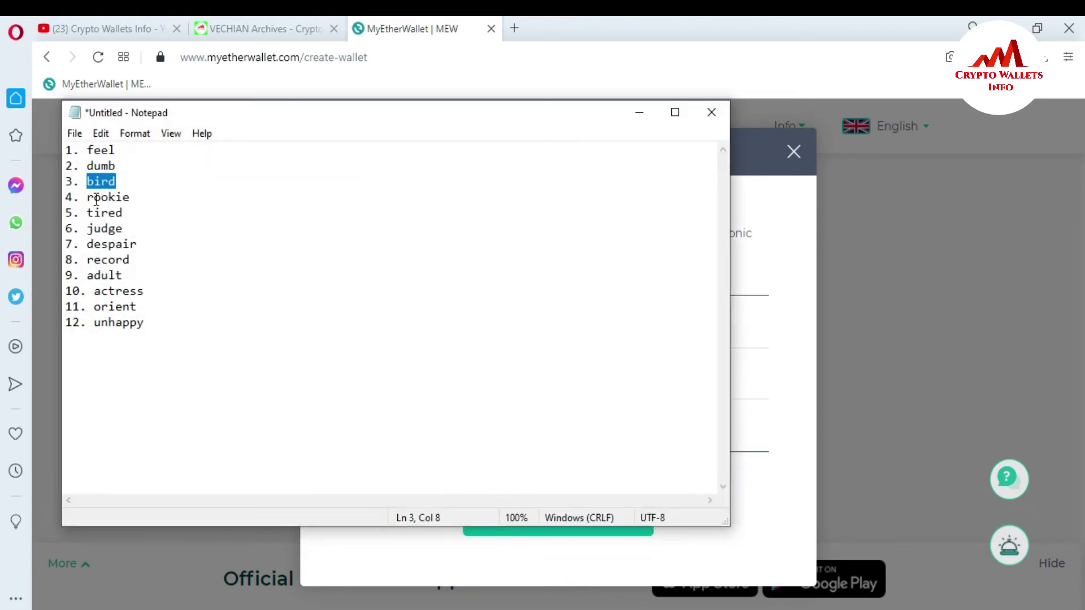
left_click_drag(88, 197, 130, 197)
key("ctrl+c")
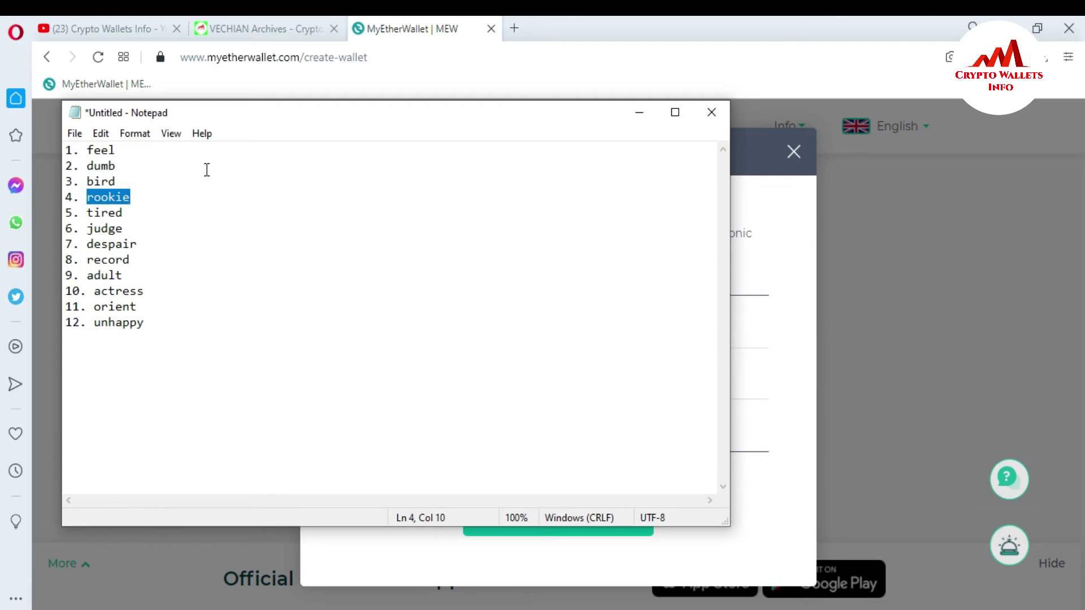
left_click(639, 113)
key("ctrl+v")
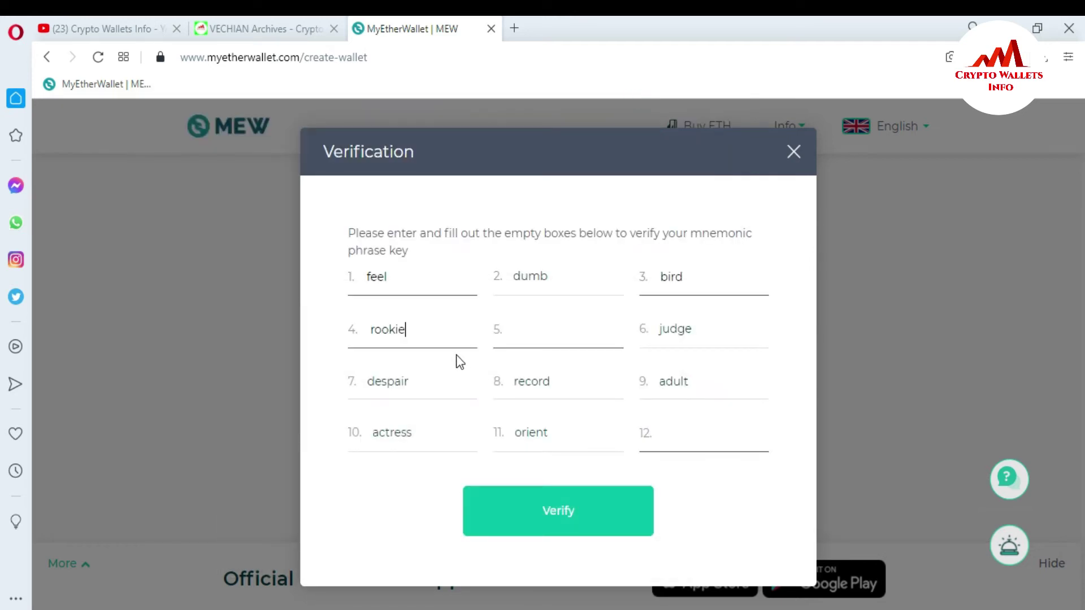
left_click(557, 319)
key("alt+Tab")
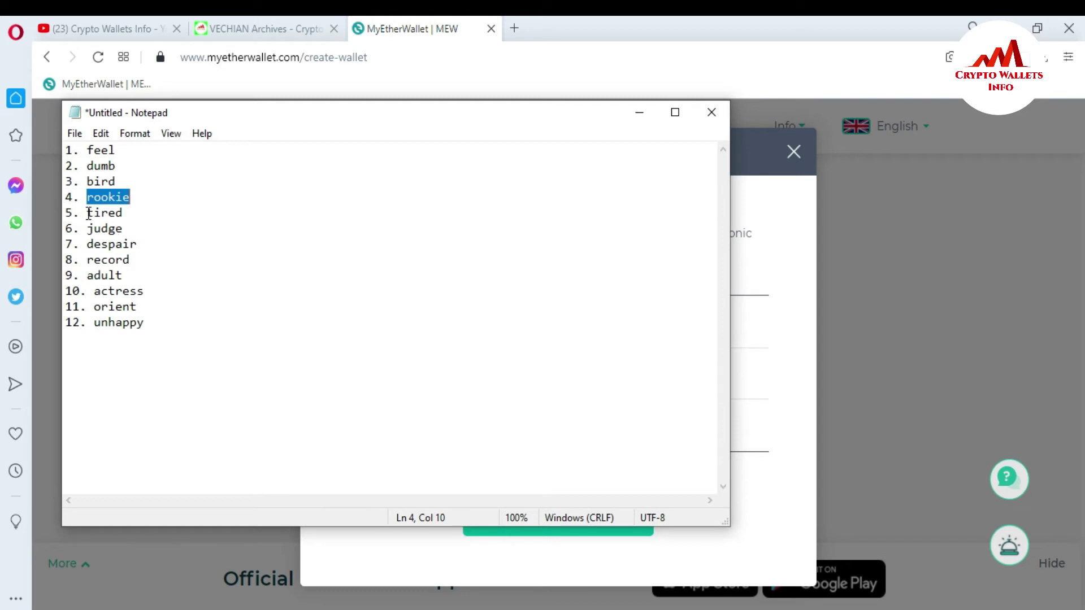
left_click_drag(86, 212, 160, 213)
key("ctrl+c")
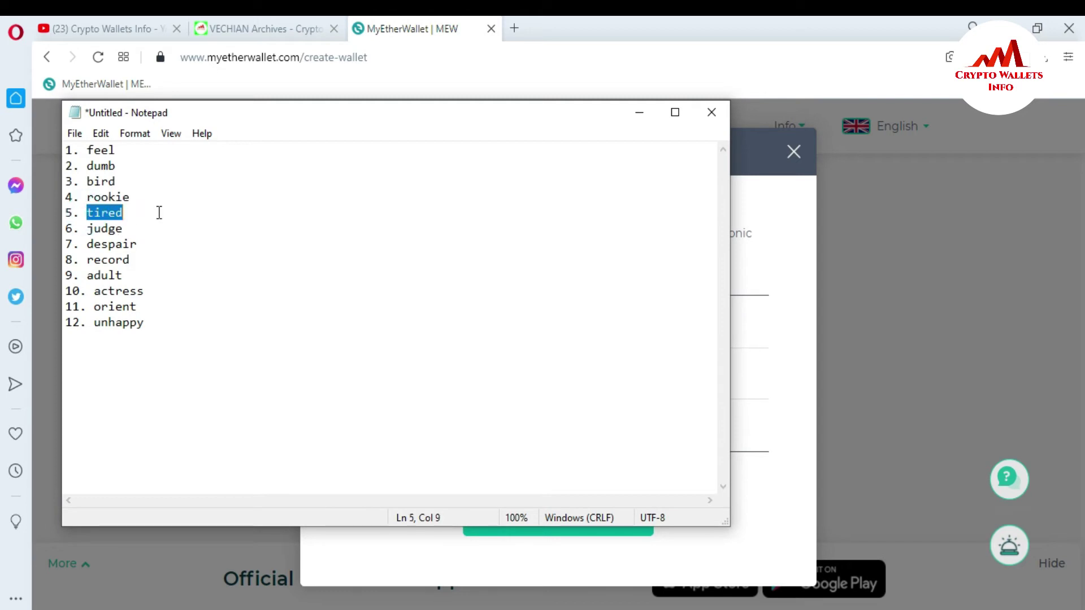
left_click(636, 112)
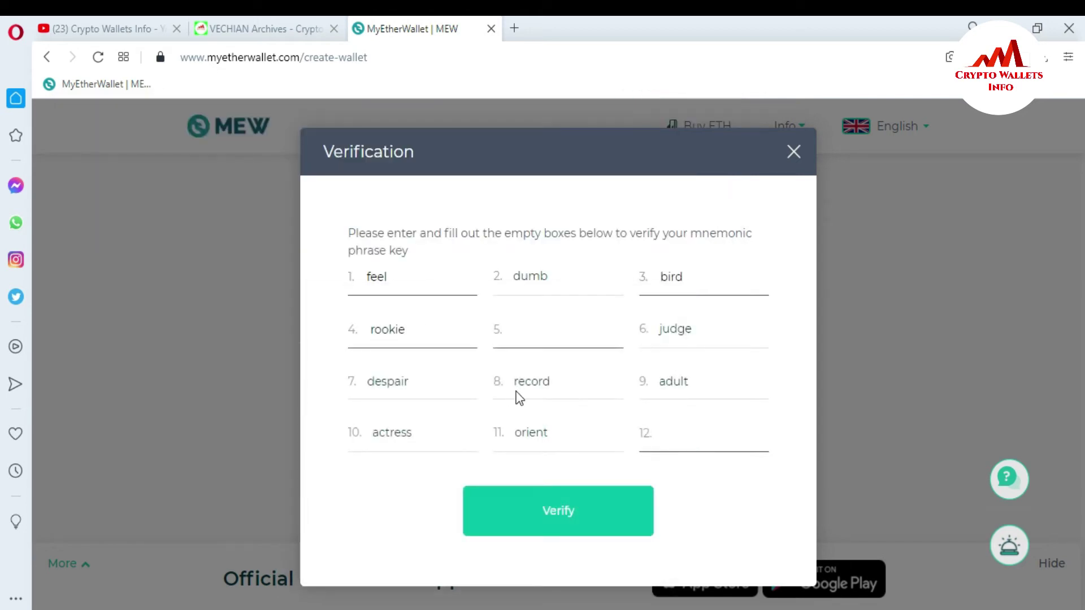
key("ctrl+v")
Paste 'unhappy' into the twelfth box, verify the phrase, and continue to the wallet.
left_click(684, 435)
key("alt+Tab")
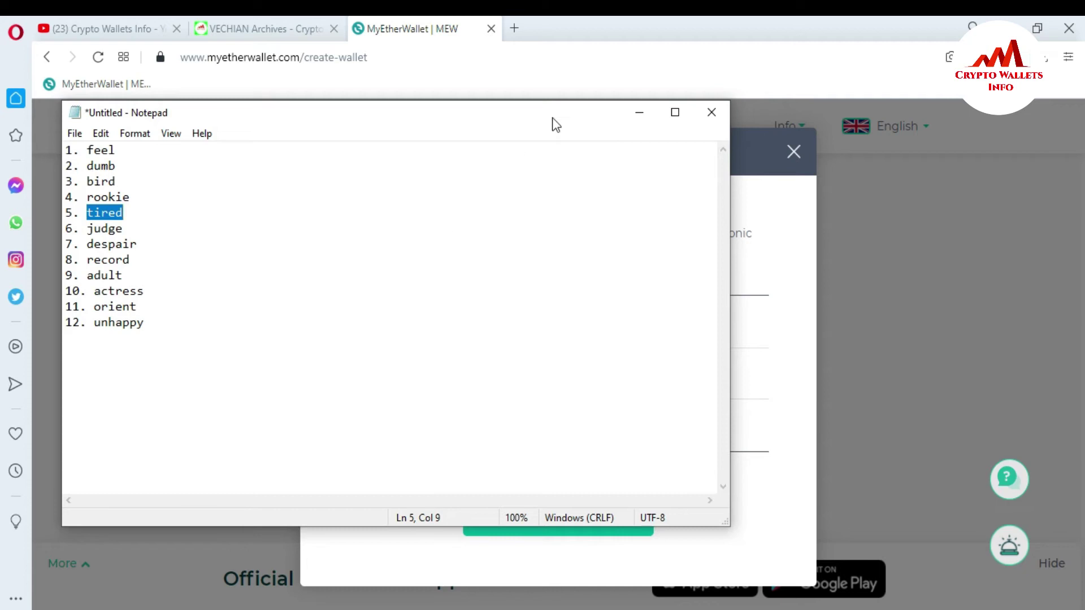
left_click_drag(556, 125, 763, 130)
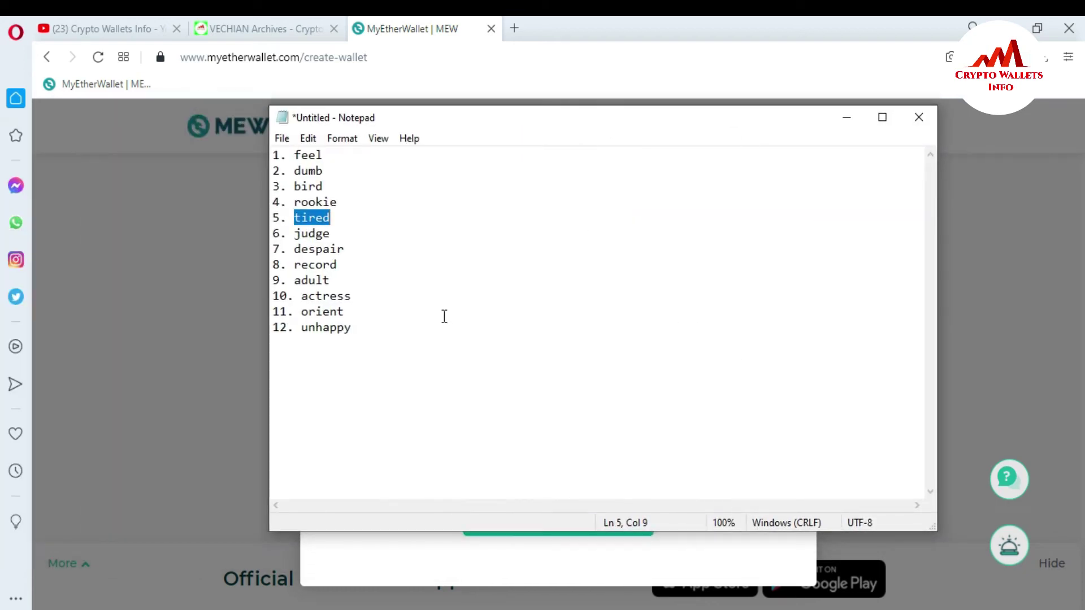
left_click_drag(301, 327, 362, 330)
key("ctrl+c")
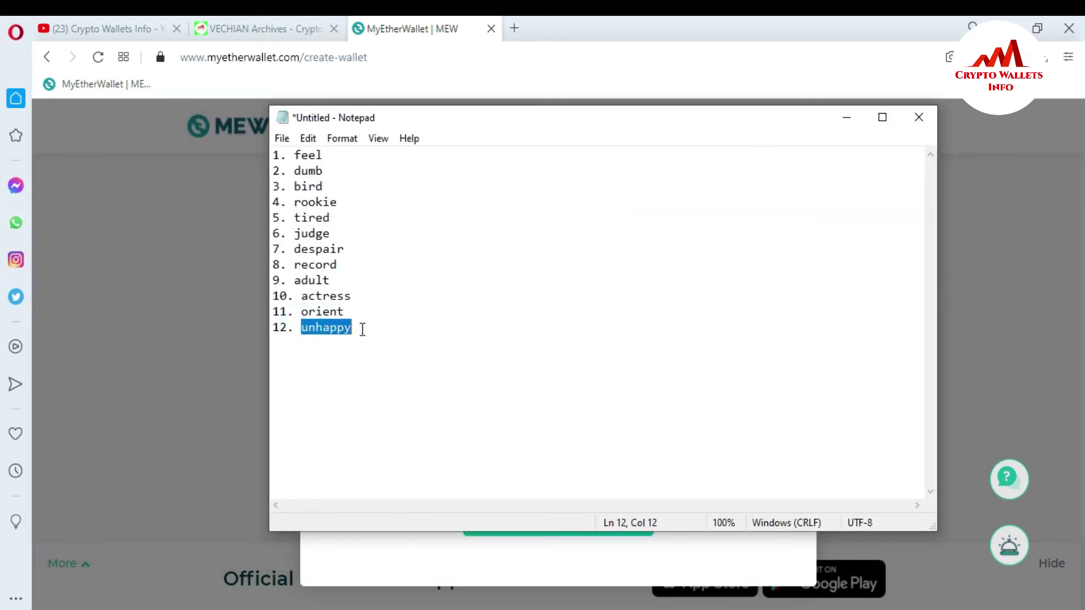
left_click(846, 117)
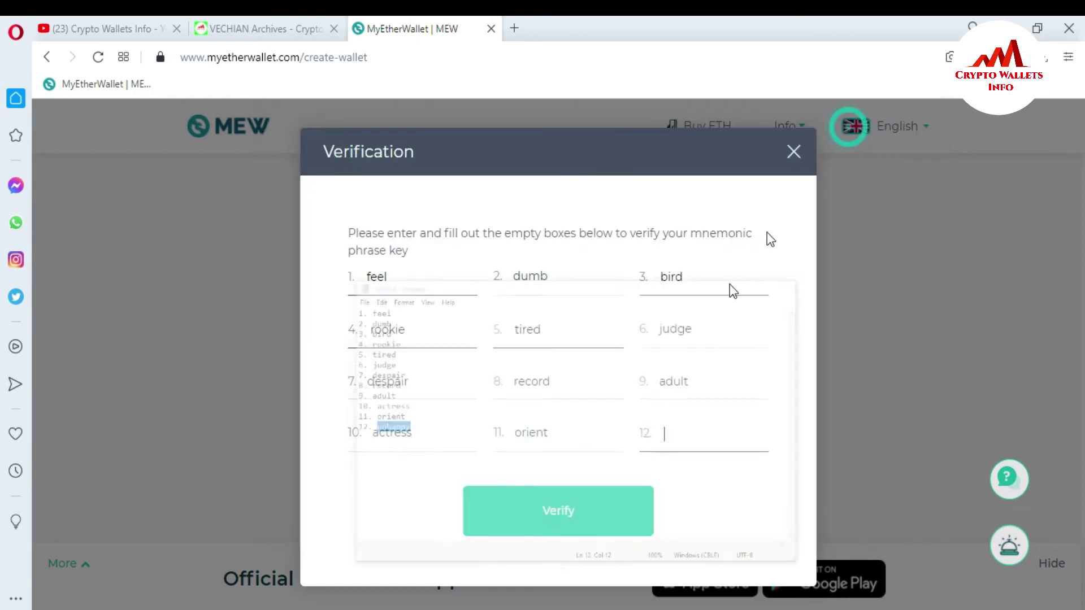
key("ctrl+v")
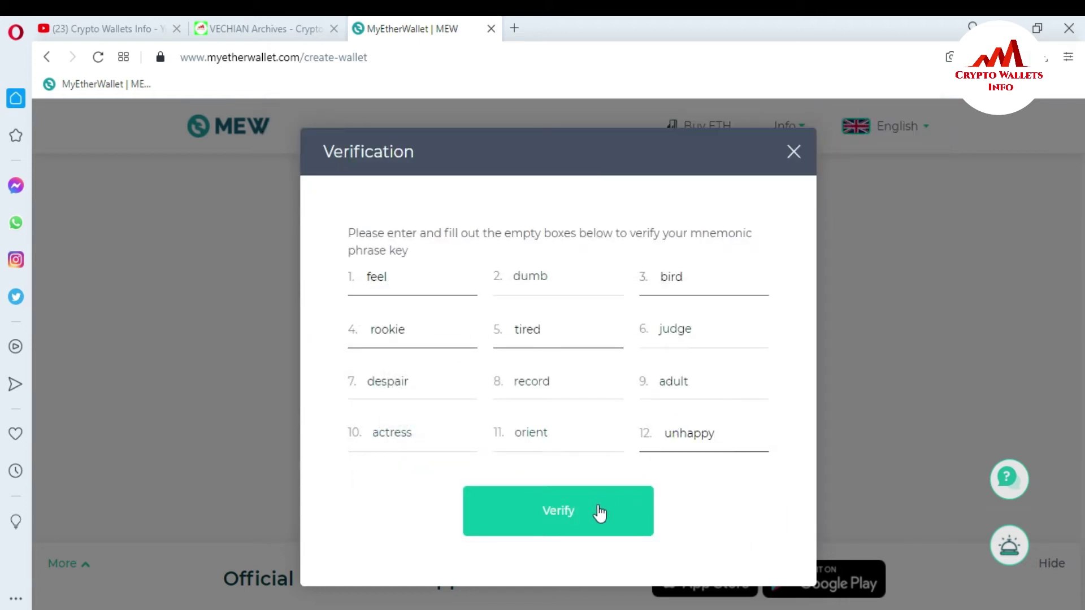
left_click(592, 512)
left_click(574, 476)
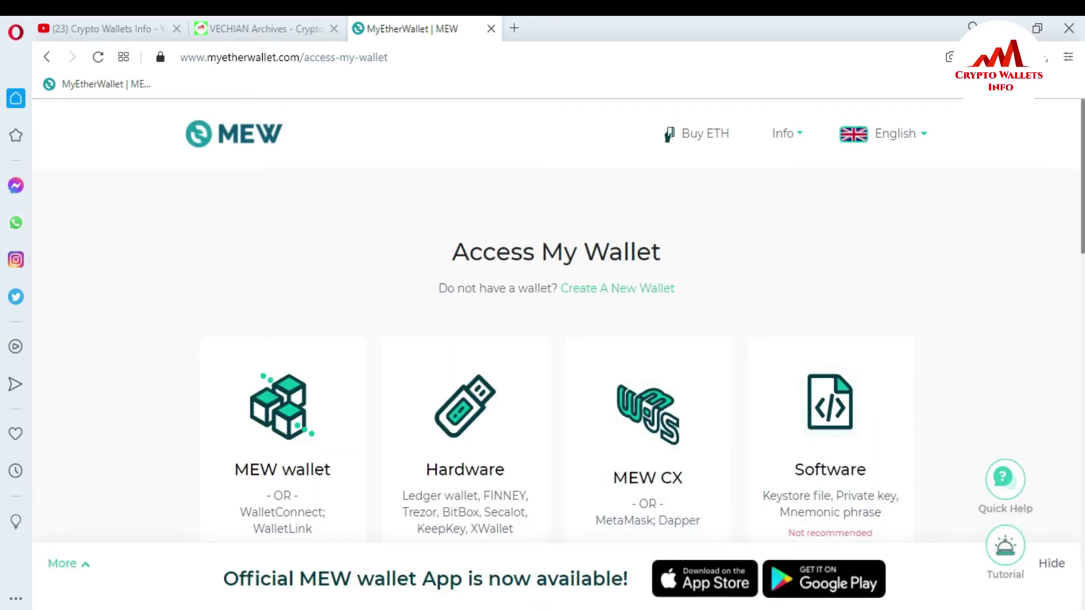
Switch away from MyEtherWallet to the other browser window showing Google.
key("alt+Tab")
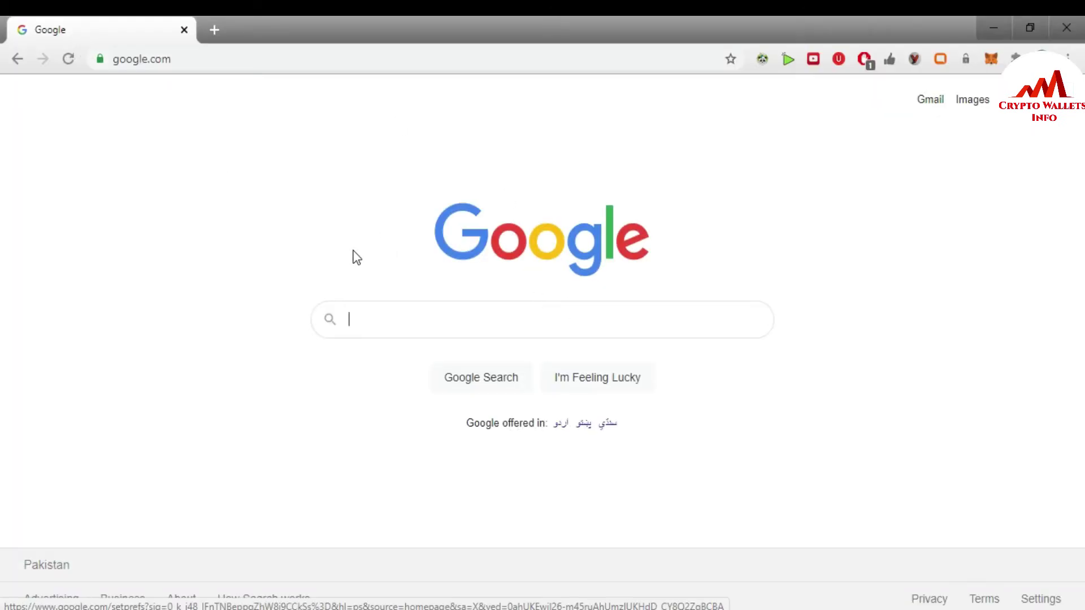
Open the MetaMask extension and choose 'Import using account seed phrase'.
left_click(990, 60)
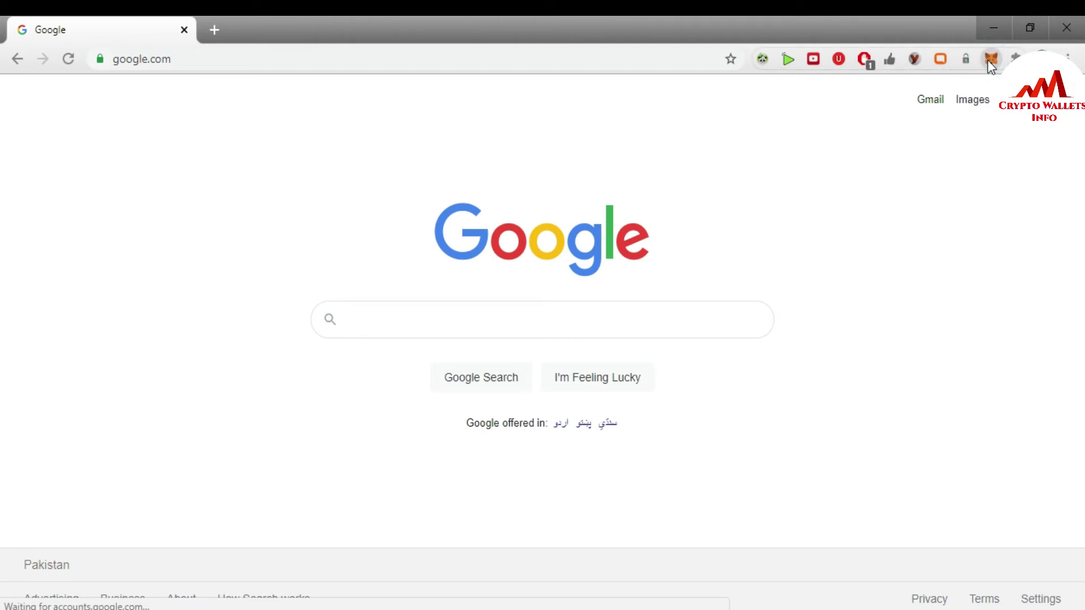
left_click(989, 59)
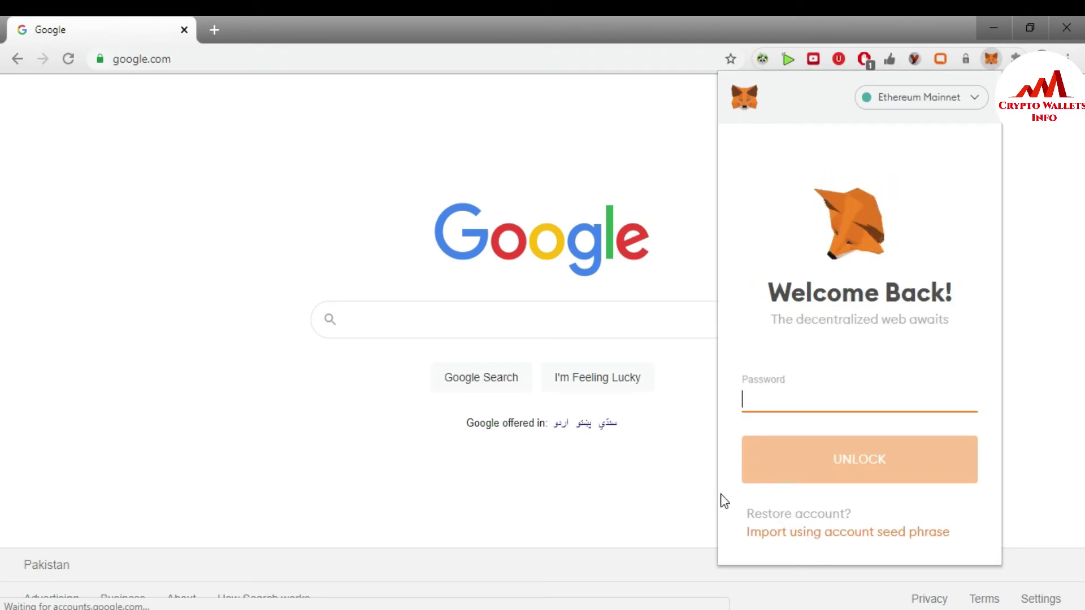
left_click(823, 533)
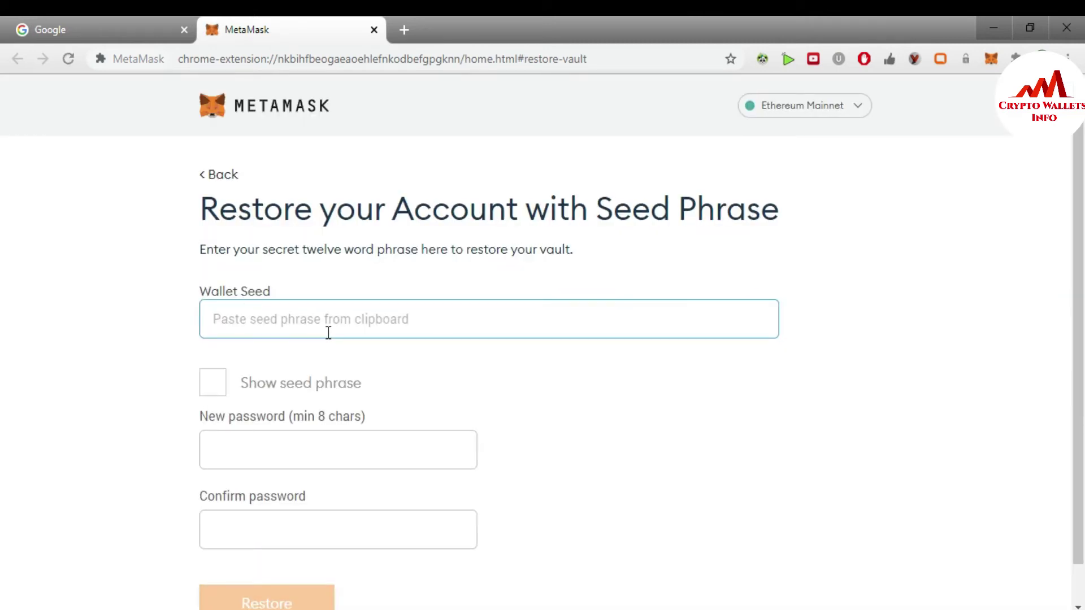
Paste the numbered seed lines into Wallet Seed and tick Show seed phrase.
key("alt+Tab")
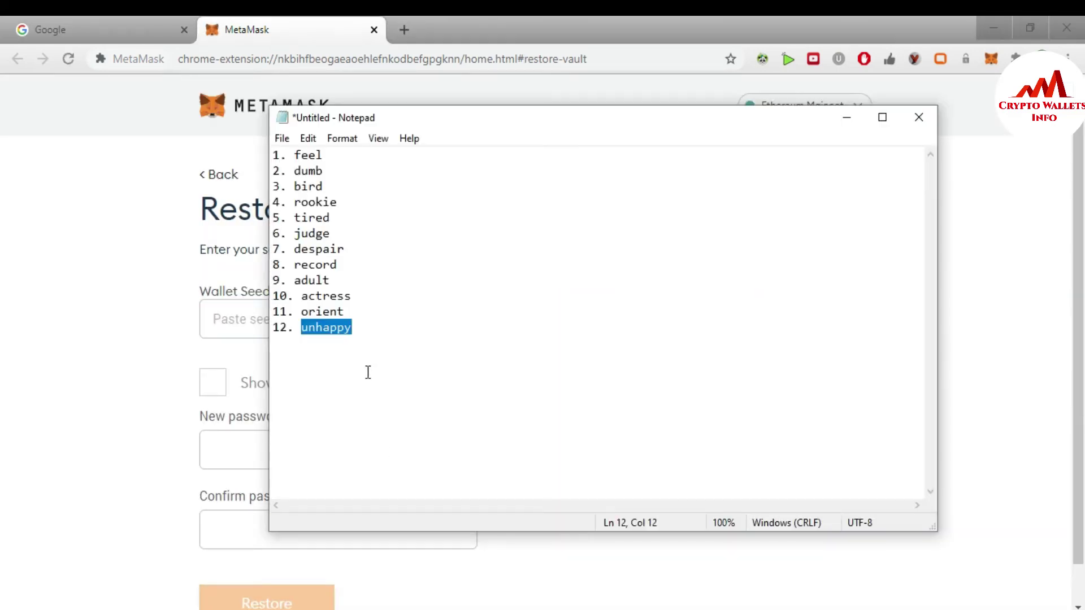
left_click_drag(359, 329, 222, 140)
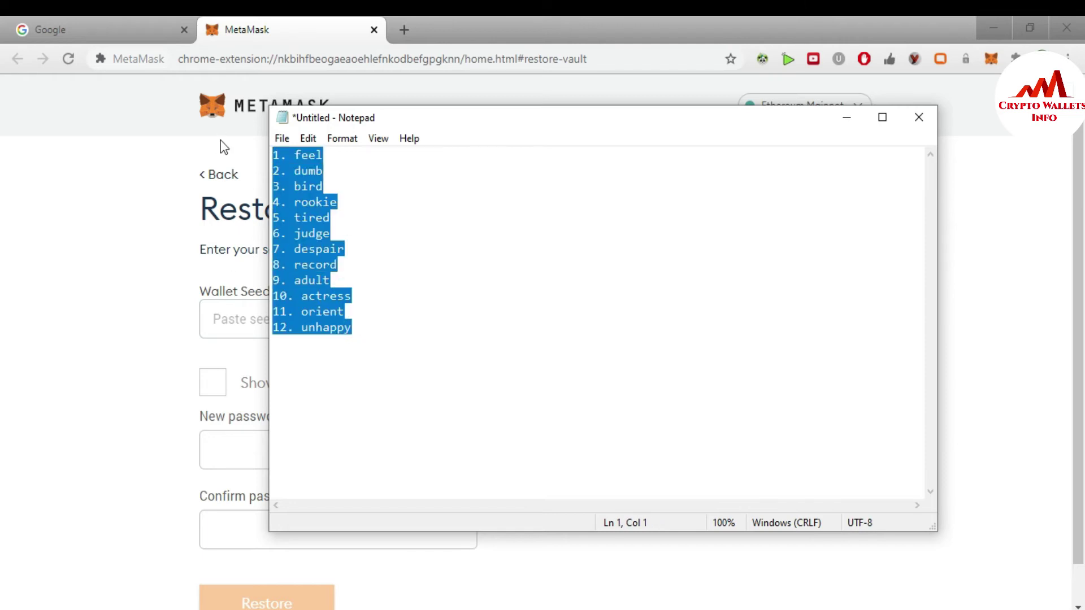
left_click(844, 115)
key("ctrl+v")
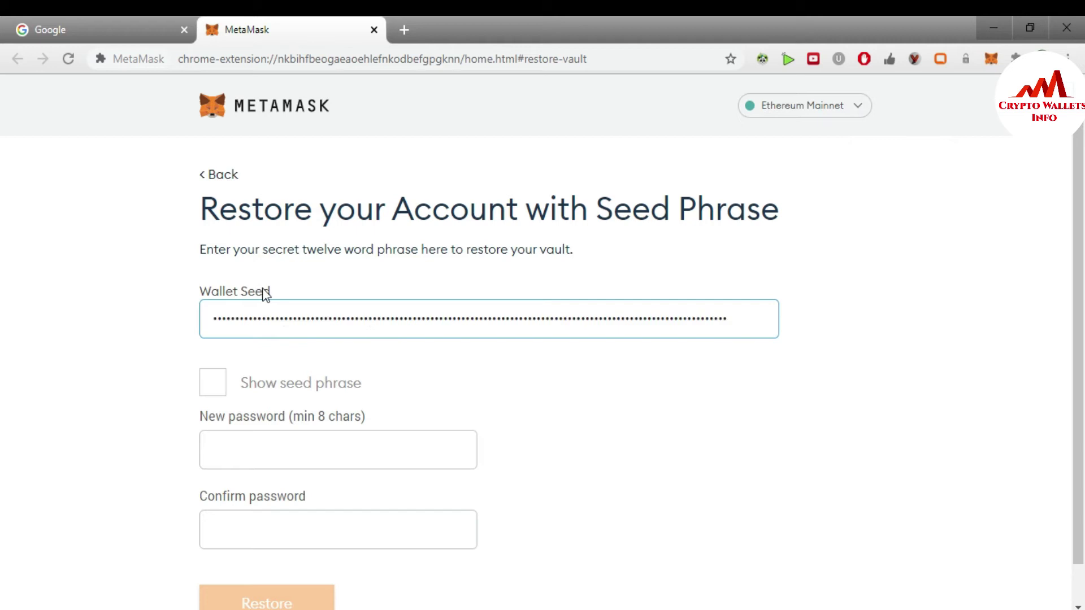
left_click(213, 382)
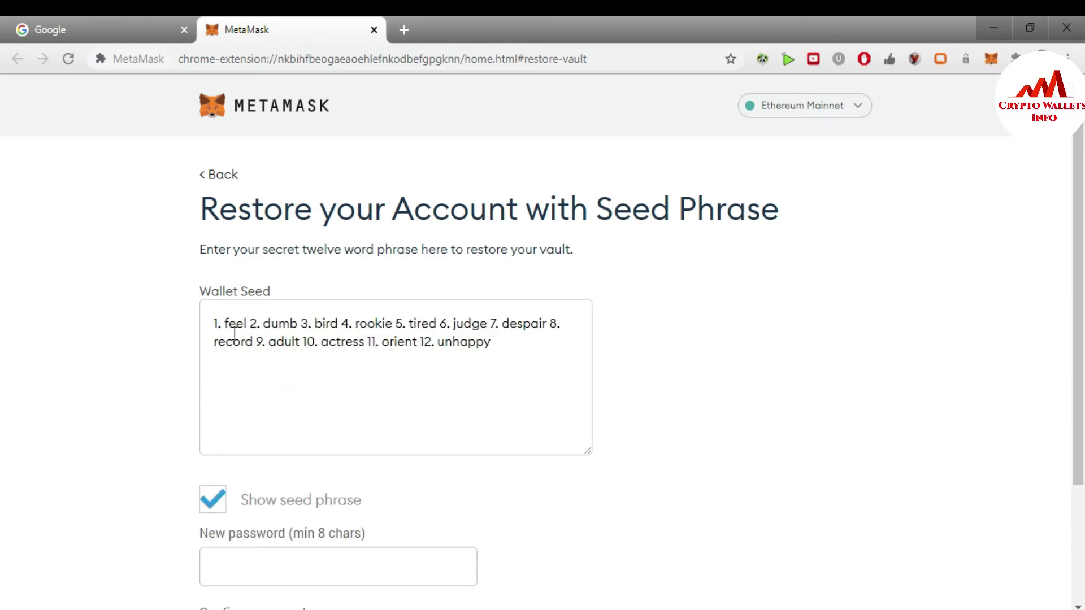
Try removing the numbering, then delete all pasted text from the Wallet Seed field.
left_click_drag(225, 325, 210, 324)
key("BackSpace")
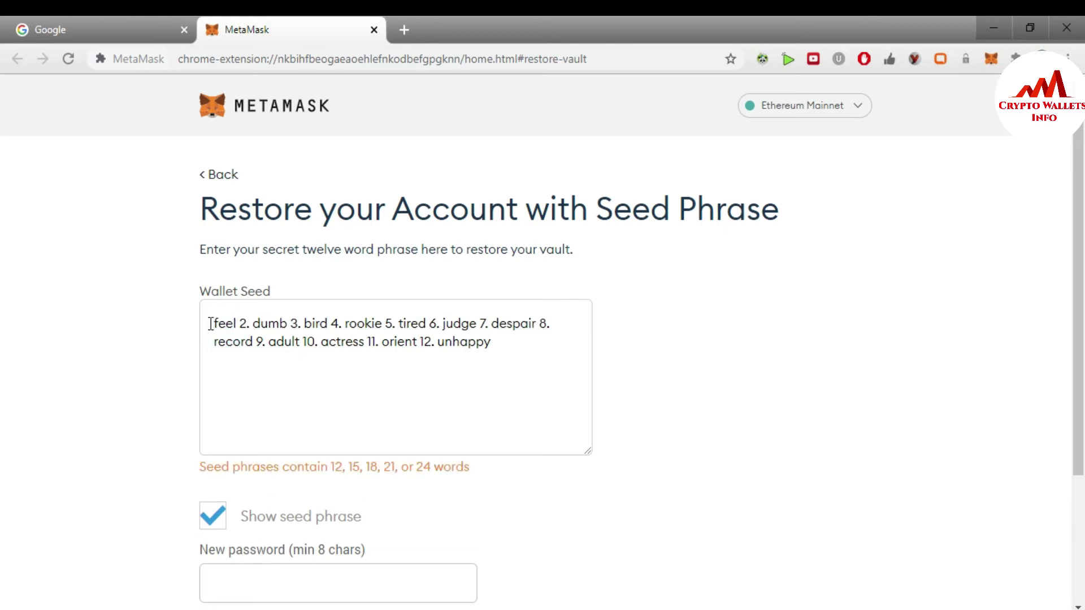
left_click_drag(253, 323, 249, 323)
left_click_drag(500, 341, 158, 320)
key("BackSpace")
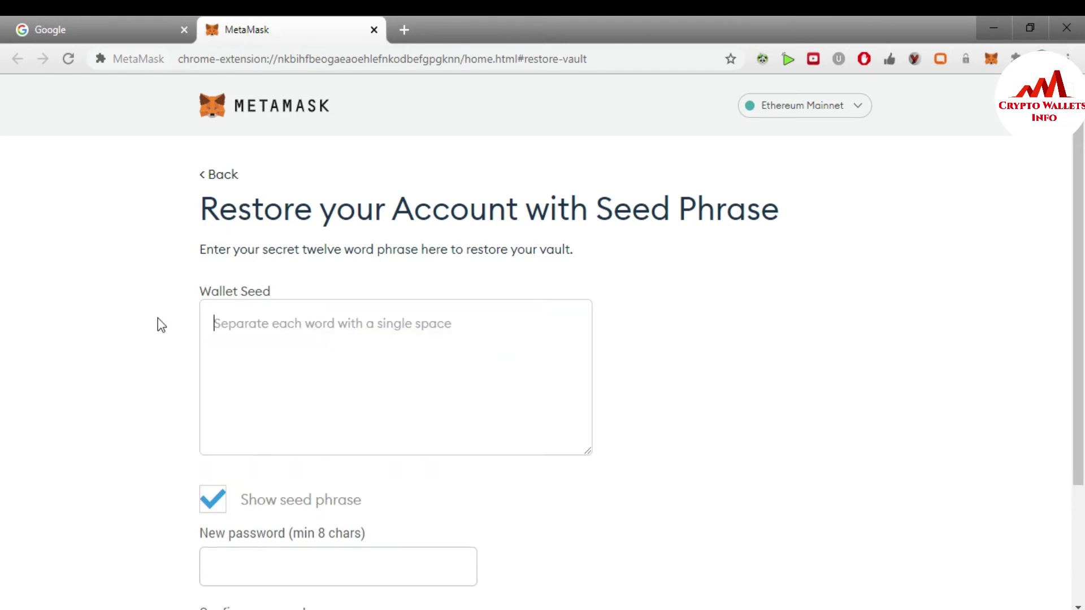
Strip numbers 1–4 and join feel, dumb, bird and rookie onto line one.
key("alt+Tab")
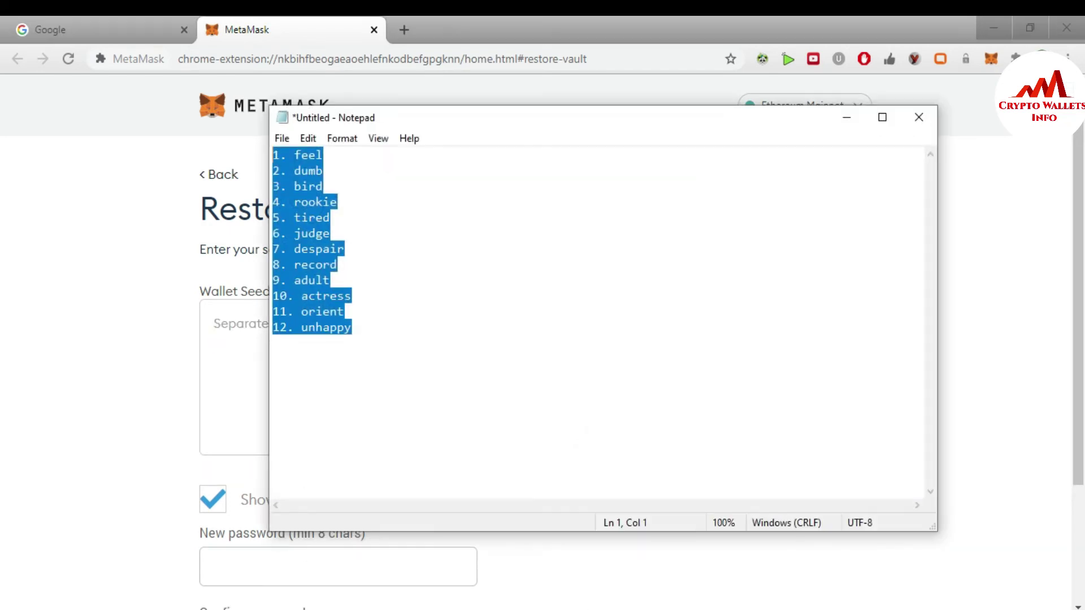
left_click(364, 204)
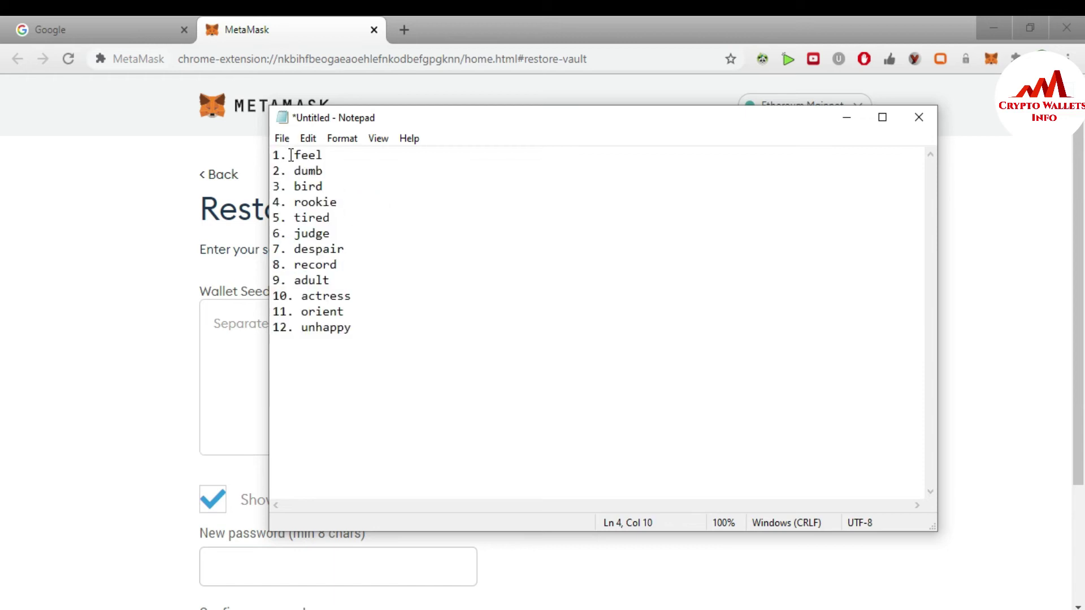
left_click_drag(288, 155, 268, 155)
key("BackSpace")
key("Right")
key("BackSpace")
key("Down")
key("Right")
key("Right")
key("Right")
key("BackSpace")
key("BackSpace")
key("BackSpace")
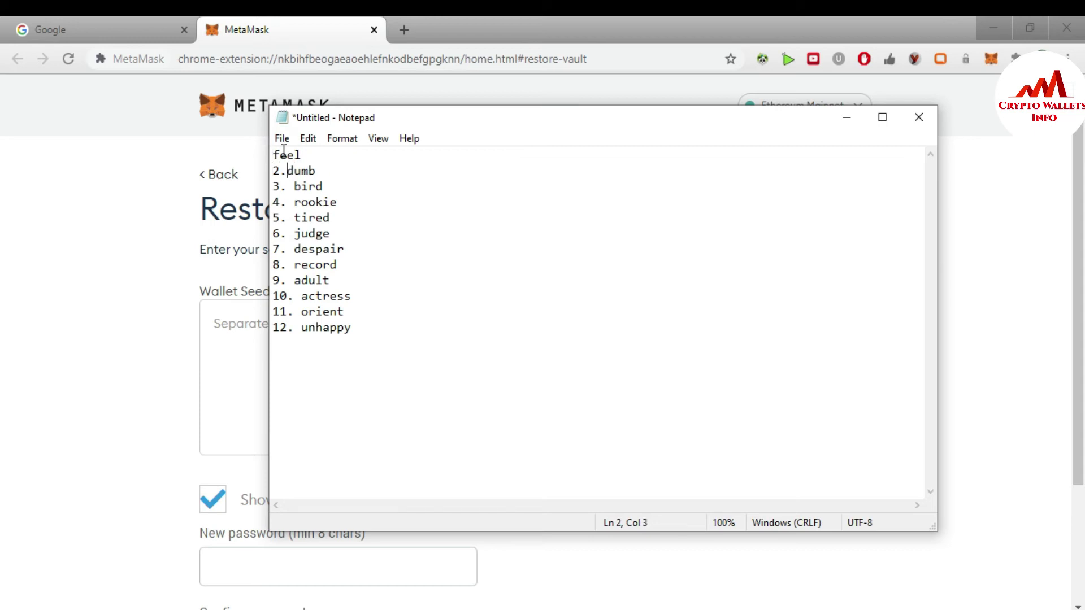
key("BackSpace")
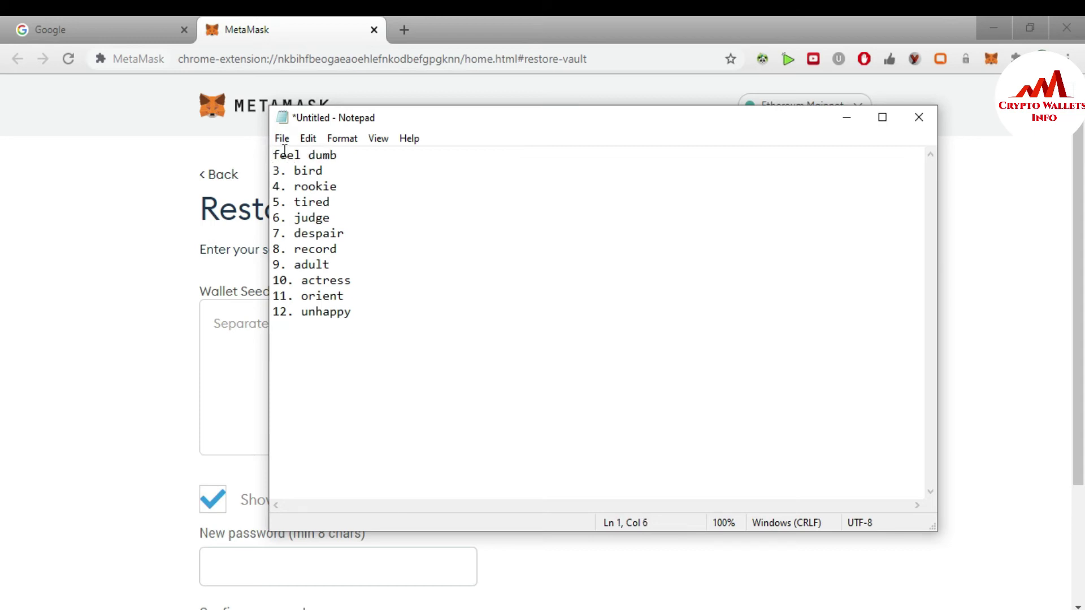
key("Down")
key("Down")
key("Up")
key("Left")
key("Left")
key("BackSpace")
key("BackSpace")
key("BackSpace")
key("BackSpace")
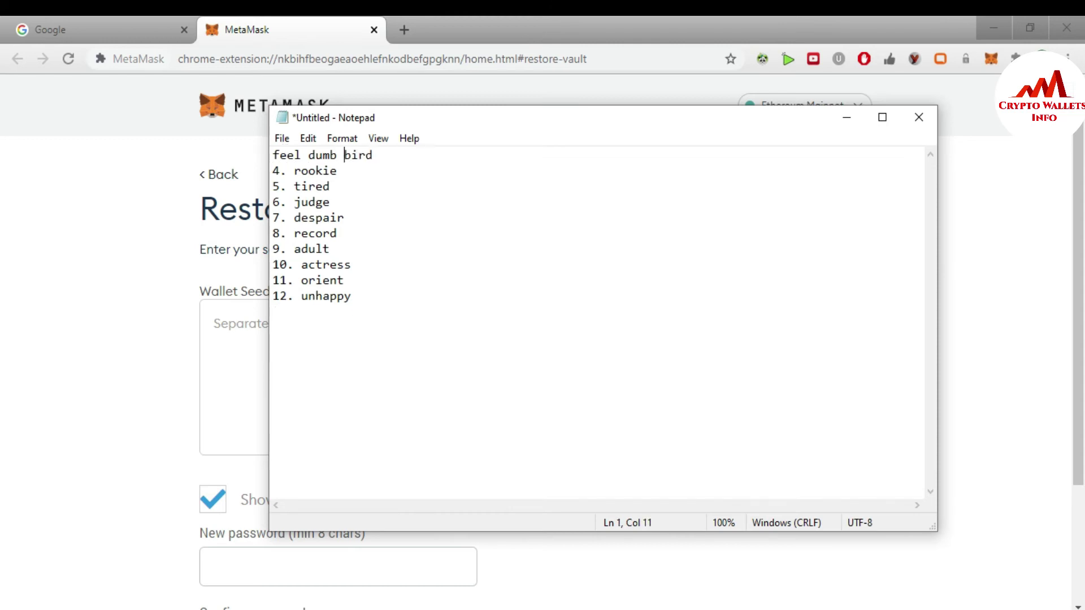
key("Down")
key("Left")
key("Left")
key("Left")
key("Left")
key("Left")
key("Left")
key("BackSpace")
key("BackSpace")
key("BackSpace")
Strip numbers 5–10 and join tired, judge, despair, record, adult and actress onto the line.
key("BackSpace")
key("Down")
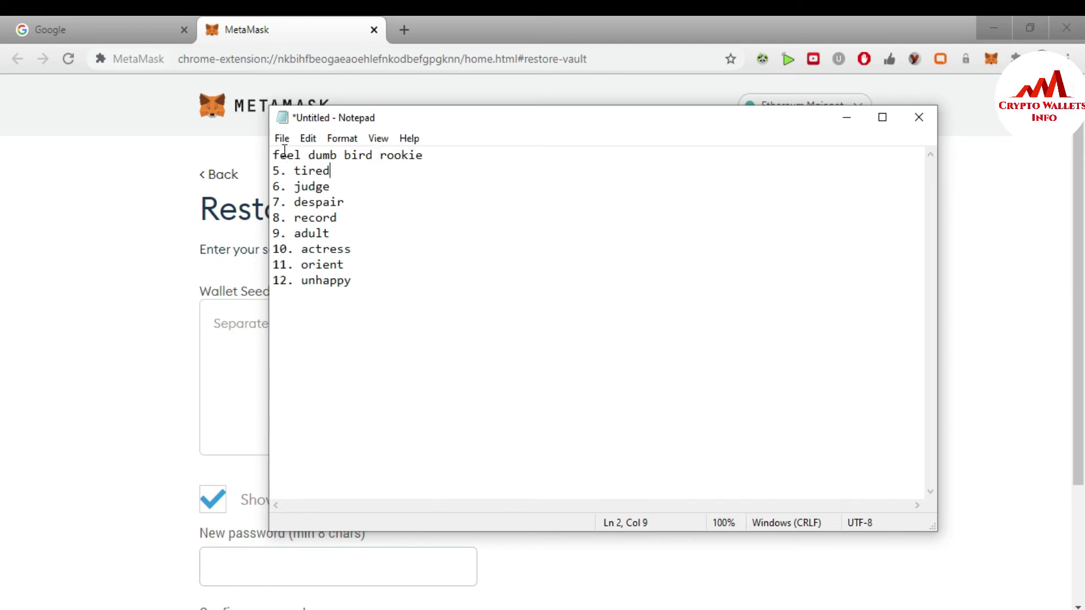
key("Left")
key("Left")
key("Left")
key("BackSpace")
key("BackSpace")
key("BackSpace")
key("BackSpace")
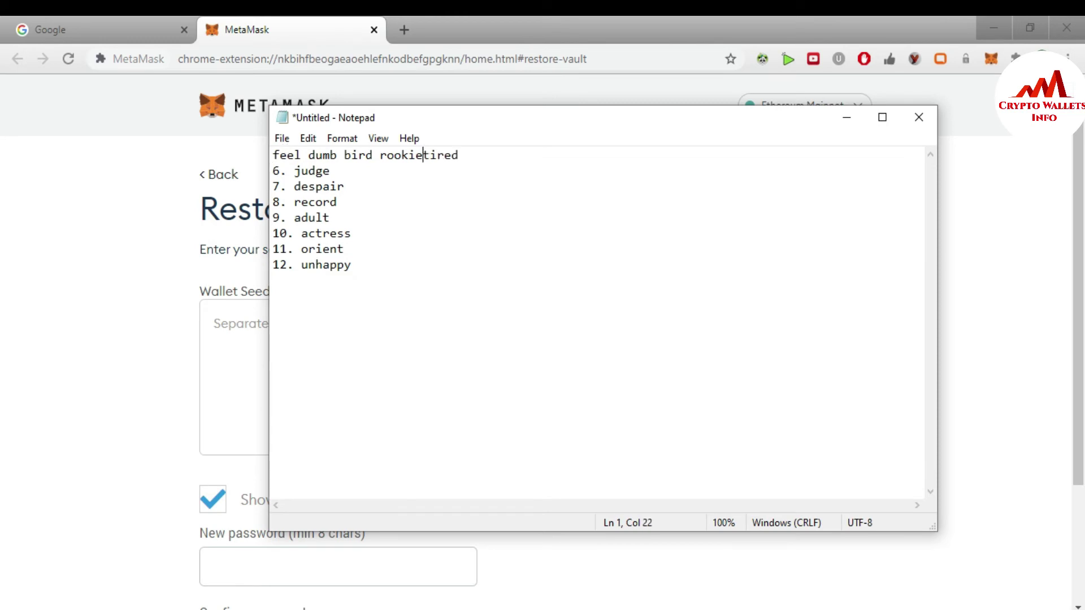
key("Down")
key("Left")
key("Left")
key("Left")
key("BackSpace")
key("BackSpace")
key("BackSpace")
key("BackSpace")
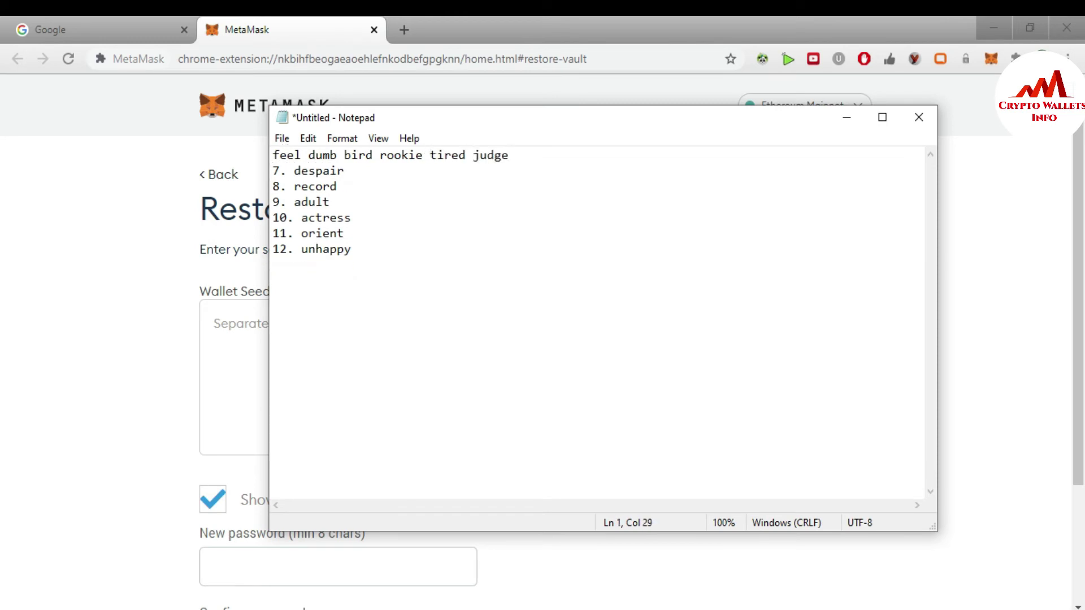
key("Down")
key("Left")
key("Left")
key("Left")
key("Left")
key("BackSpace")
key("BackSpace")
key("BackSpace")
key("BackSpace")
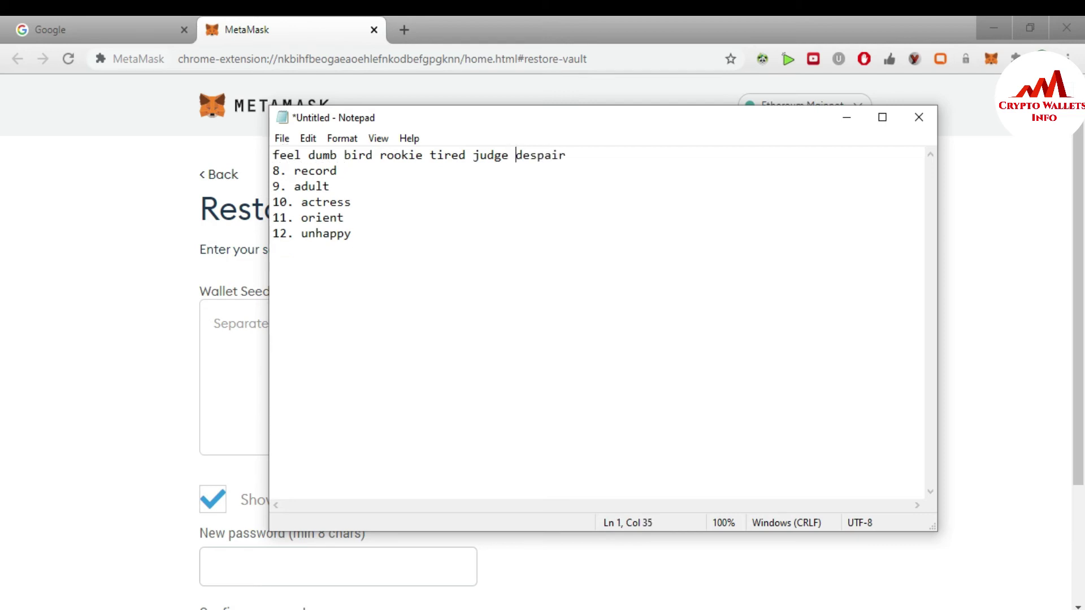
key("Down")
key("Left")
key("Left")
key("Left")
key("BackSpace")
key("BackSpace")
key("BackSpace")
key("BackSpace")
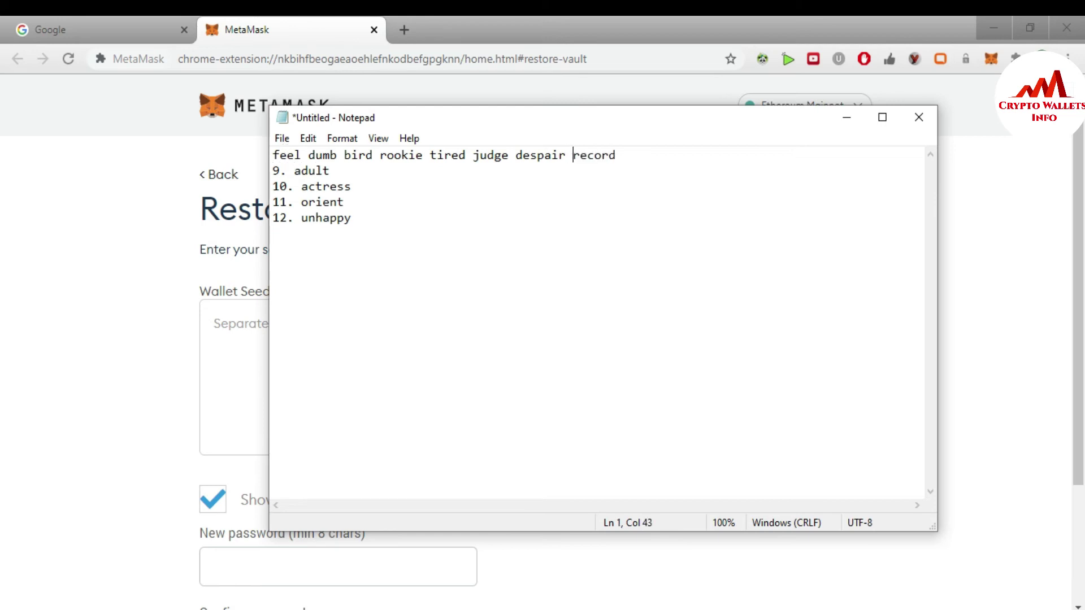
key("Down")
key("Left")
key("Left")
key("BackSpace")
key("BackSpace")
key("BackSpace")
key("BackSpace")
key("Down")
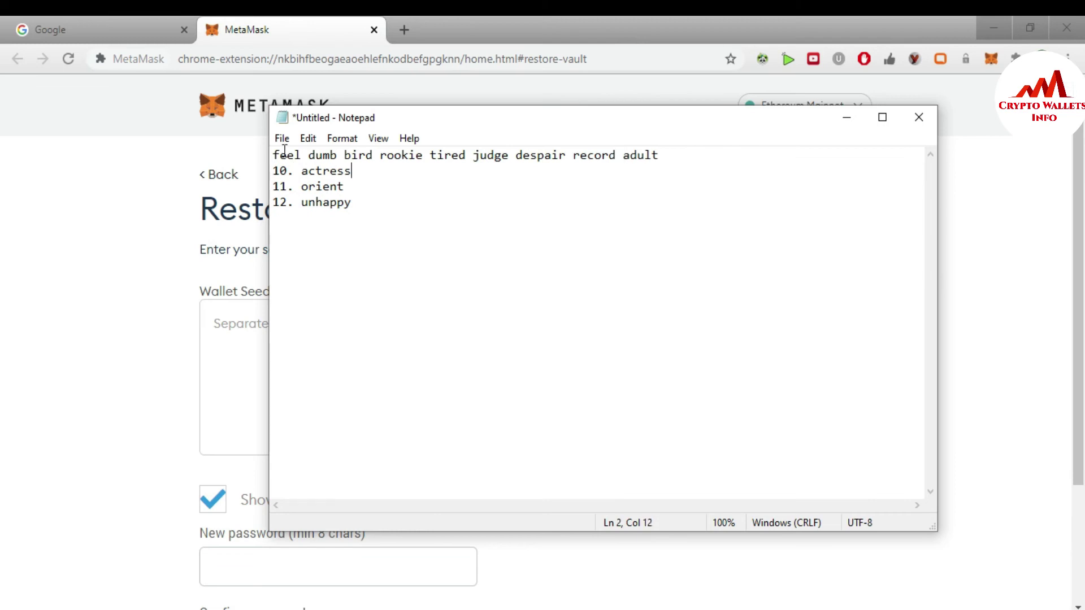
key("Left")
key("BackSpace")
key("BackSpace")
key("BackSpace")
key("BackSpace")
key("BackSpace")
Join the eleventh and twelfth words onto the line and select the whole phrase.
key("Down")
key("Left")
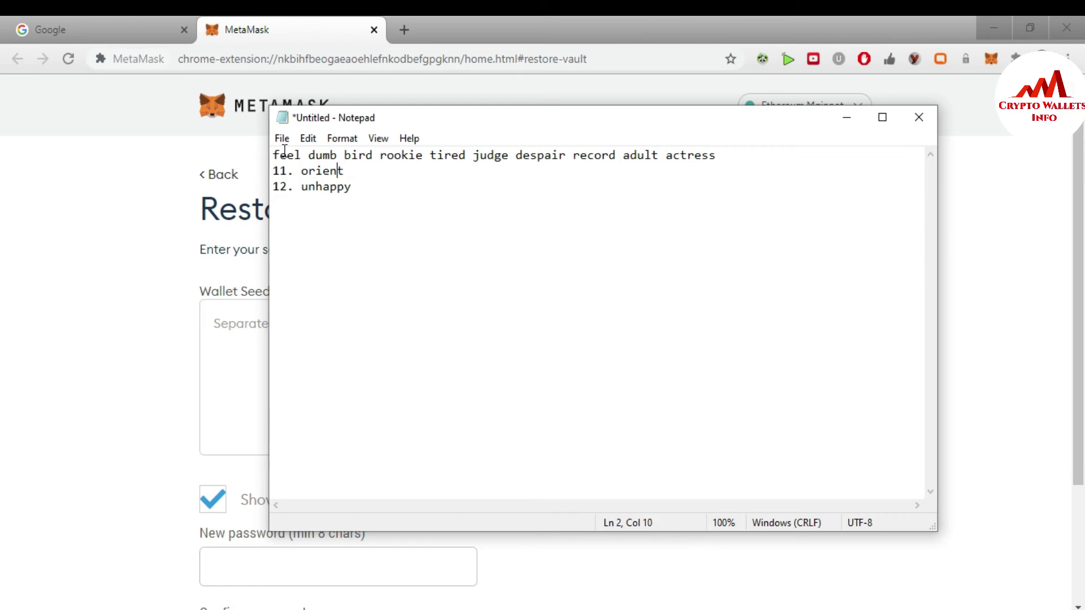
key("Left")
key("Left")
key("BackSpace")
key("BackSpace")
key("BackSpace")
key("ctrl+End")
key("Left")
key("Left")
key("Left")
key("Left")
key("Left")
key("Left")
key("Left")
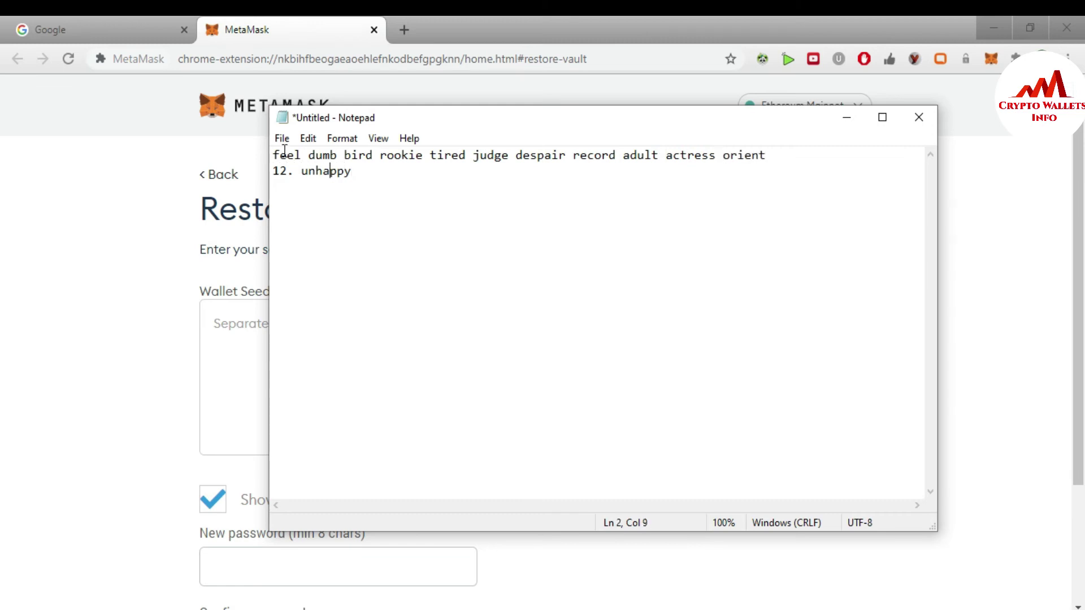
key("BackSpace")
key("BackSpace")
key("BackSpace")
key("BackSpace")
key("BackSpace")
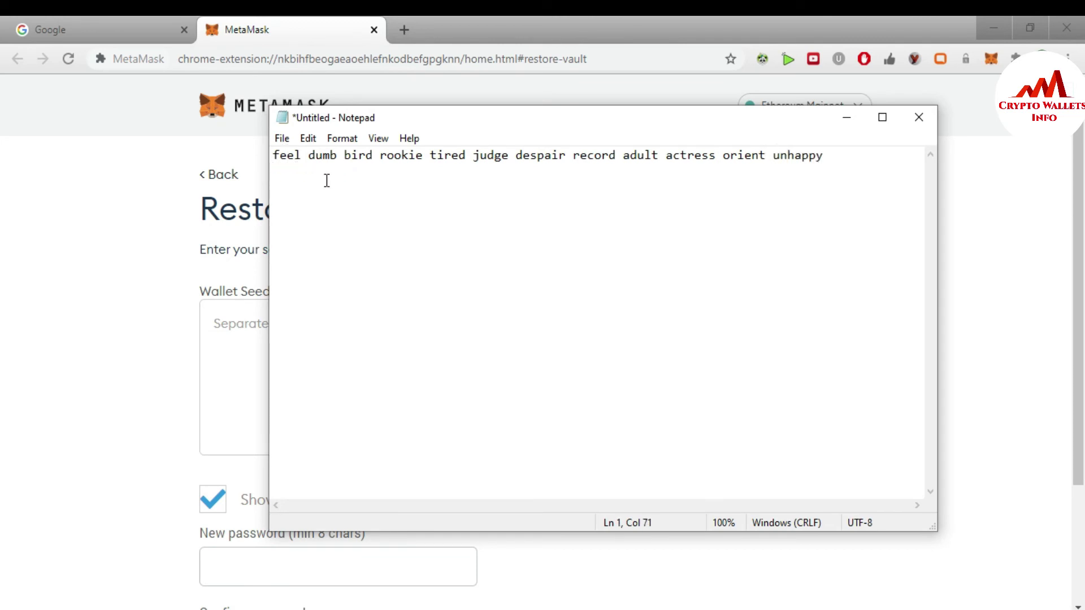
left_click(302, 157)
left_click_drag(302, 157, 307, 158)
left_click_drag(831, 155, 272, 155)
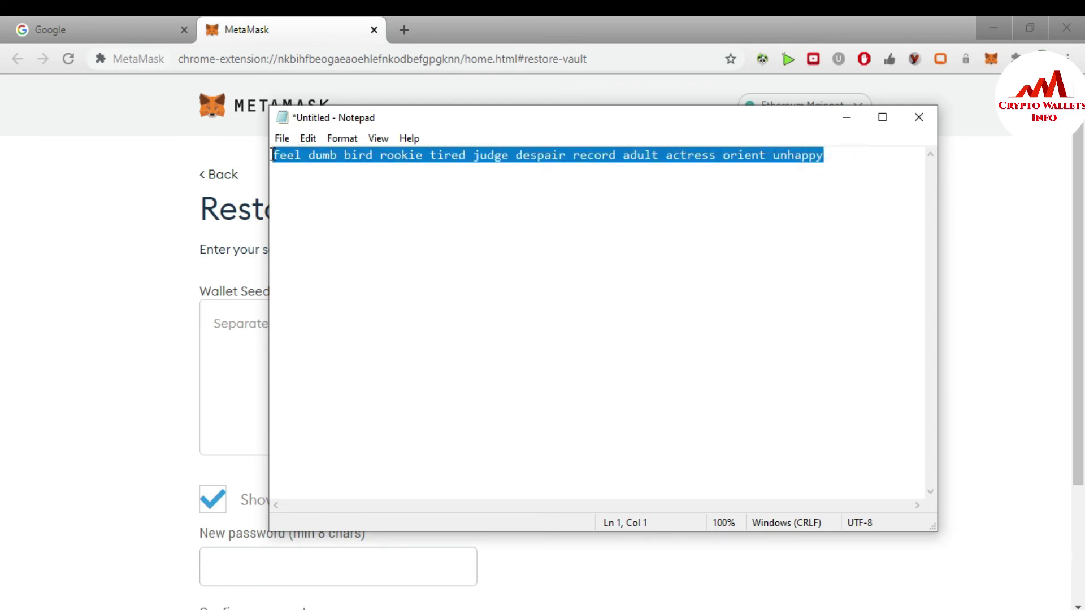
Paste the single-line 12-word seed phrase into MetaMask's Wallet Seed field.
left_click(846, 117)
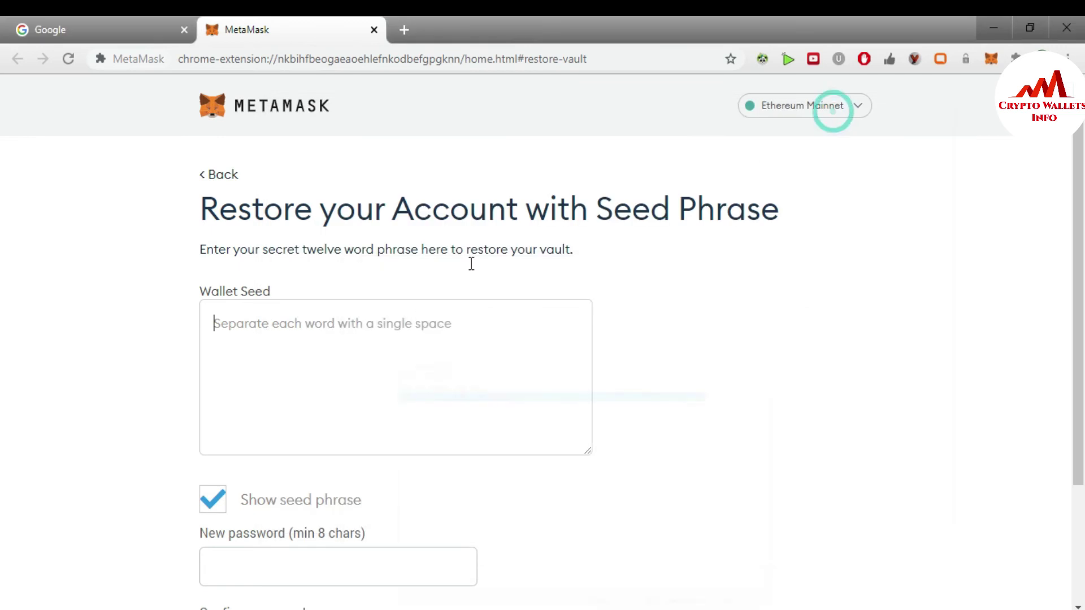
left_click(411, 305)
key("ctrl+v")
Enter a new password and retype it in Confirm password until both match.
scroll(4, 392, "down", 3)
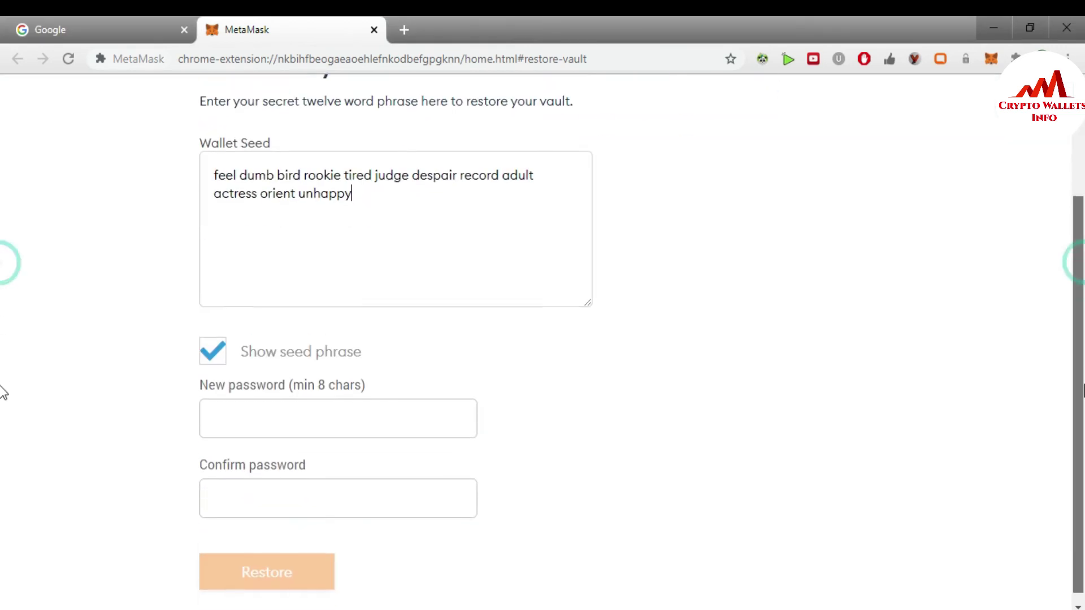
left_click(345, 411)
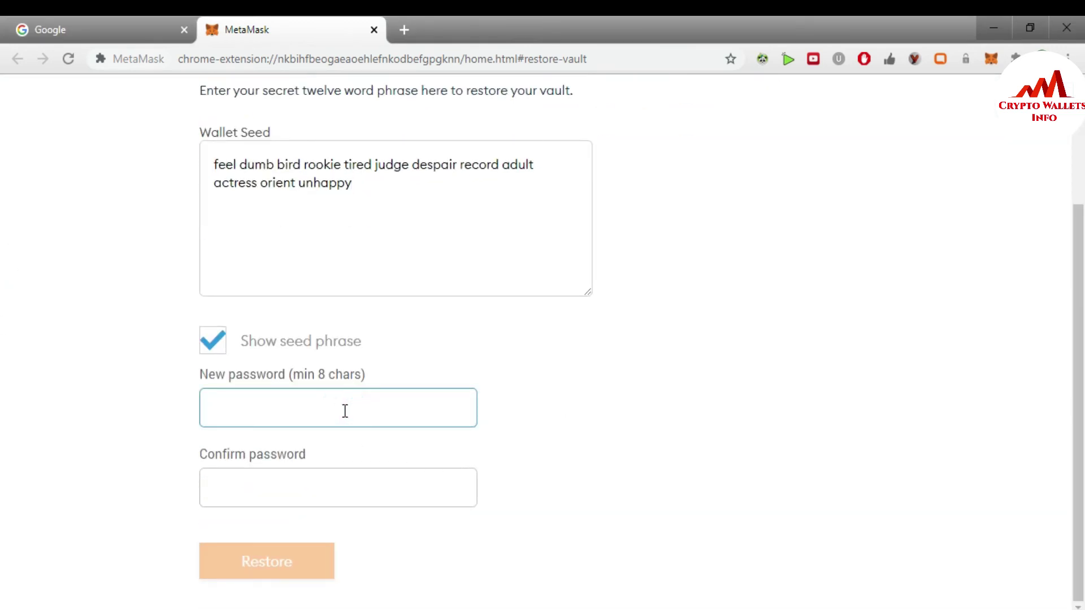
type("•••••")
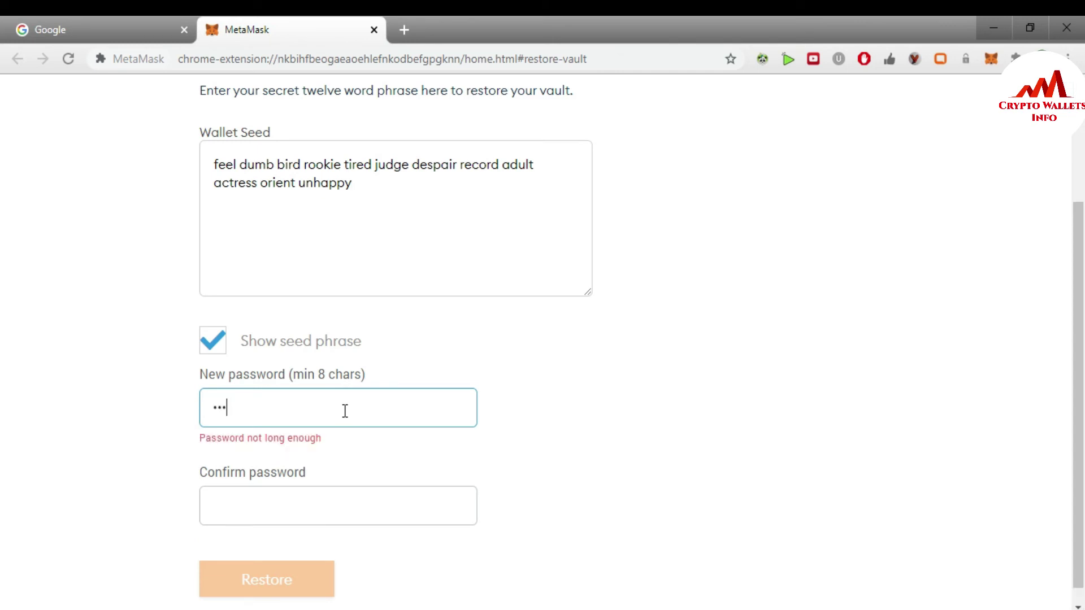
type("•••••••")
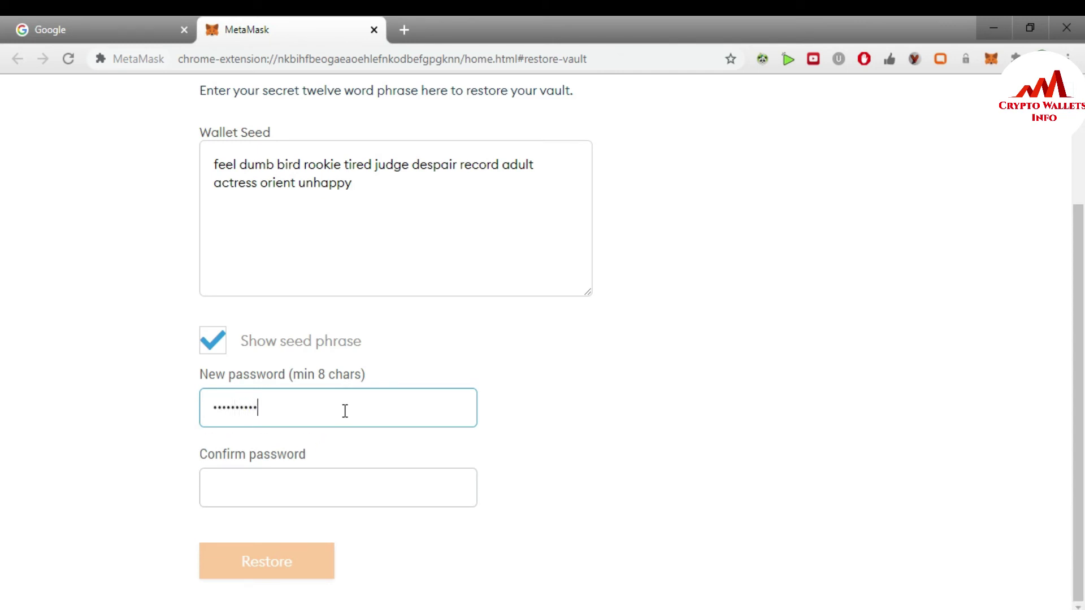
type("••")
key("Tab")
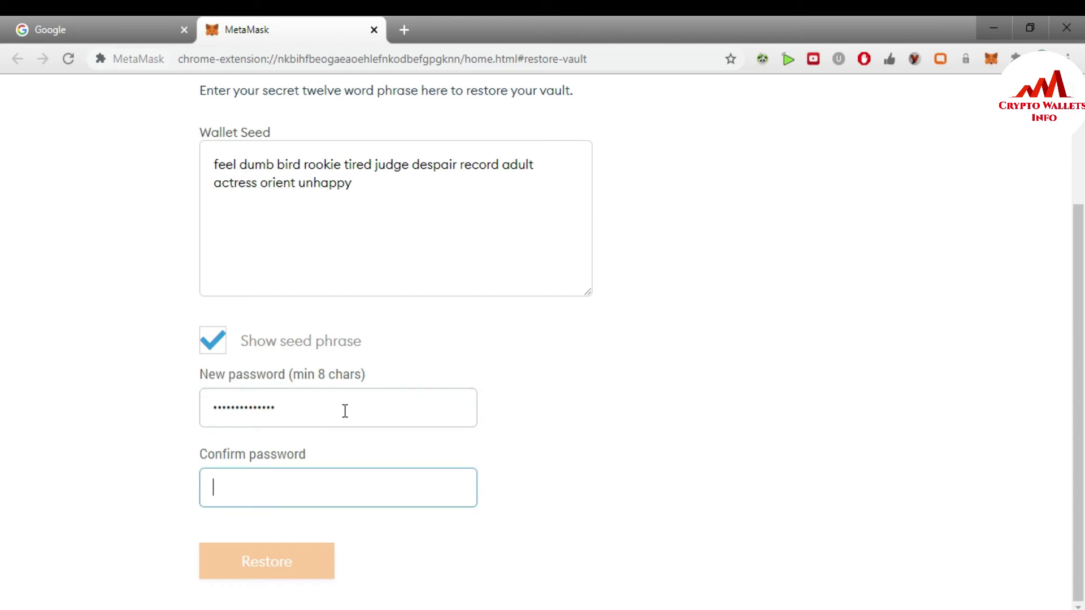
type("•••")
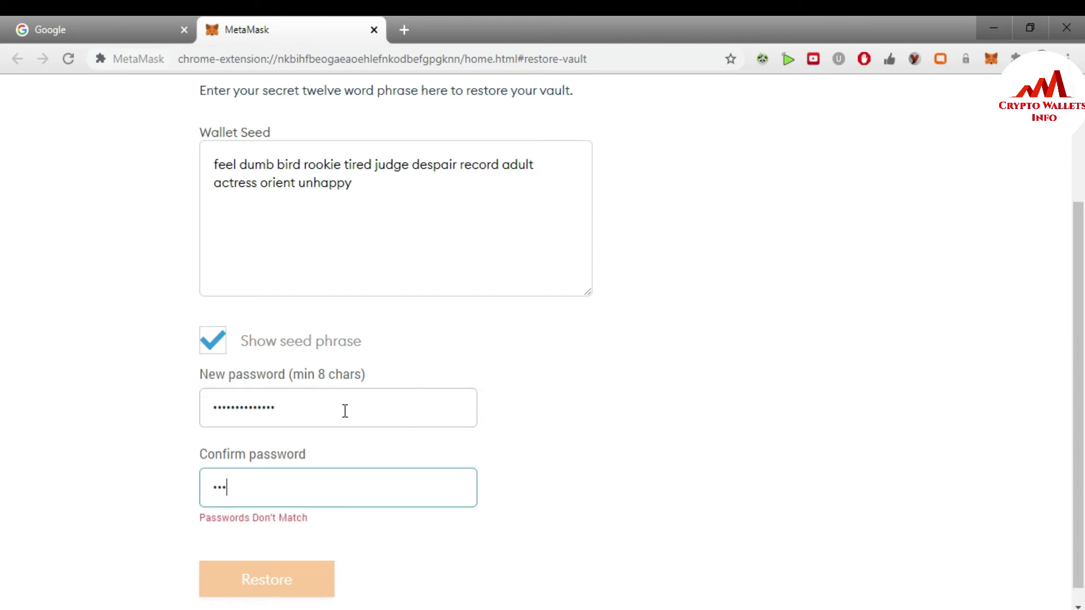
key("BackSpace")
key("BackSpace")
key("BackSpace")
type("••••••••••••••••")
key("BackSpace")
key("BackSpace")
key("BackSpace")
key("BackSpace")
key("BackSpace")
key("BackSpace")
key("BackSpace")
key("BackSpace")
key("BackSpace")
key("BackSpace")
key("BackSpace")
key("BackSpace")
key("BackSpace")
key("BackSpace")
key("BackSpace")
key("BackSpace")
type("••••••••••••••")
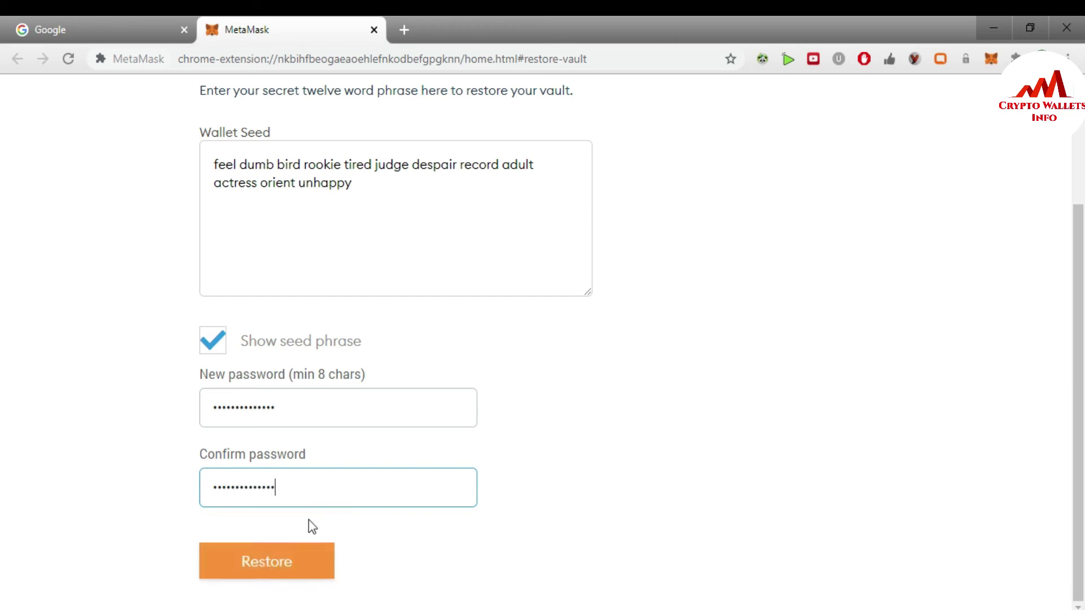
Restore the wallet so Account 1 opens with a 0 ETH balance.
left_click(291, 565)
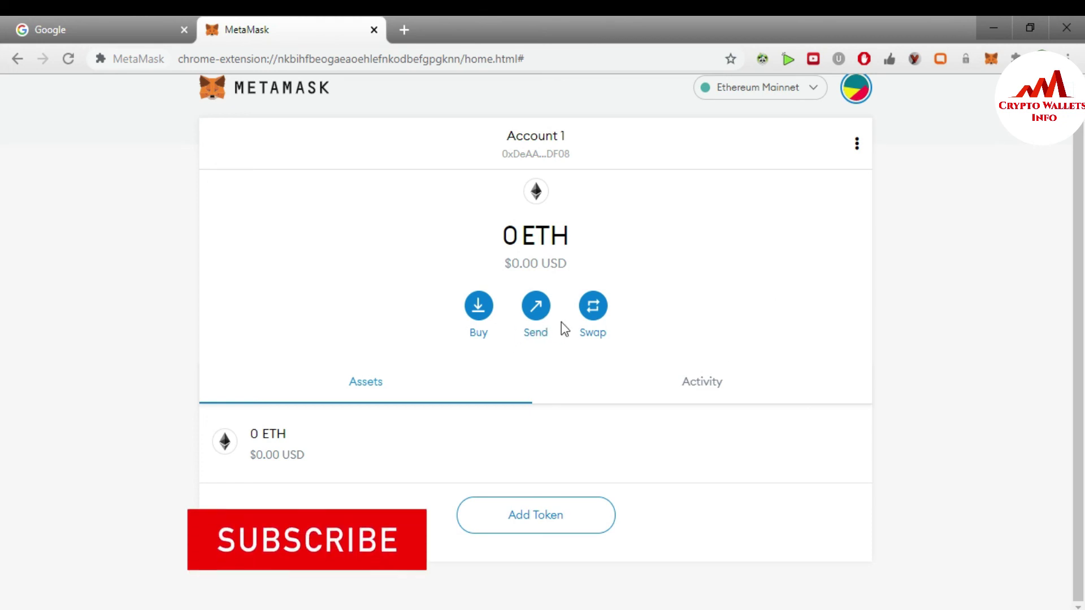
Reveal Account 1's private key in MetaMask by confirming with the account password.
left_click(483, 307)
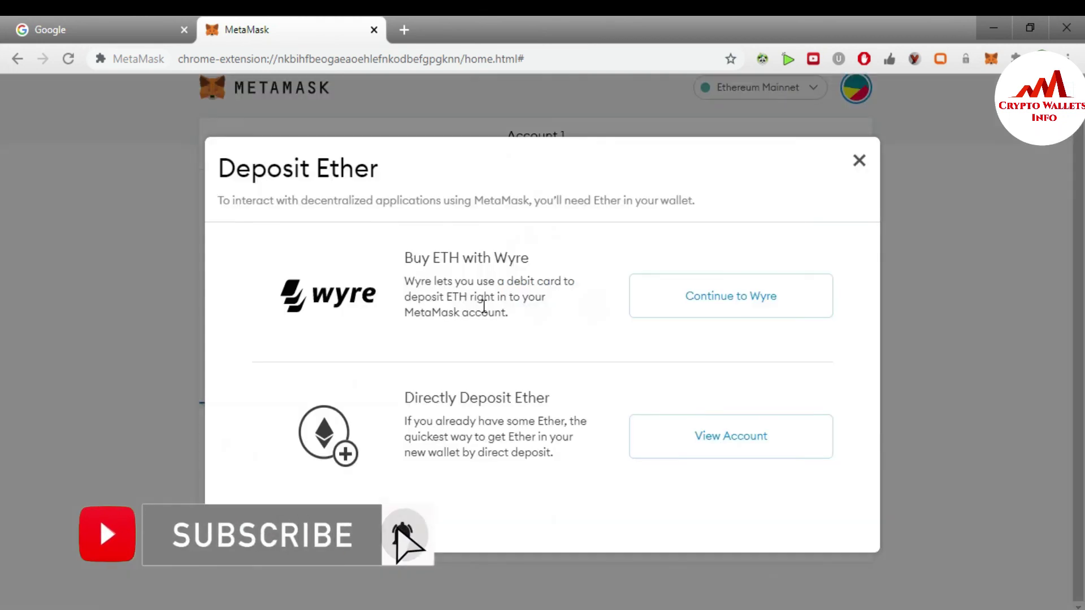
left_click(747, 442)
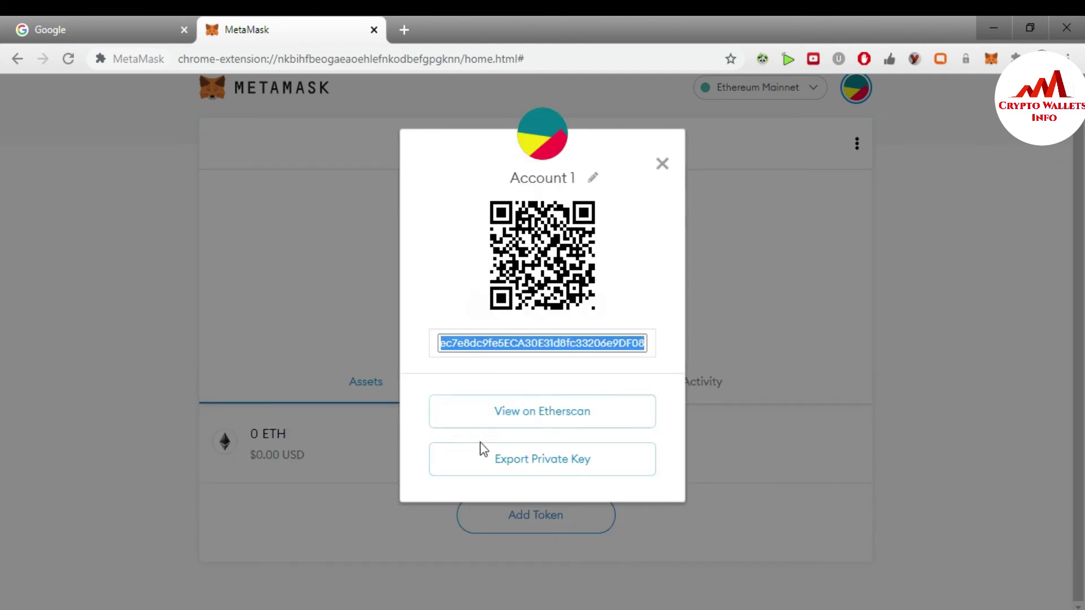
left_click(529, 467)
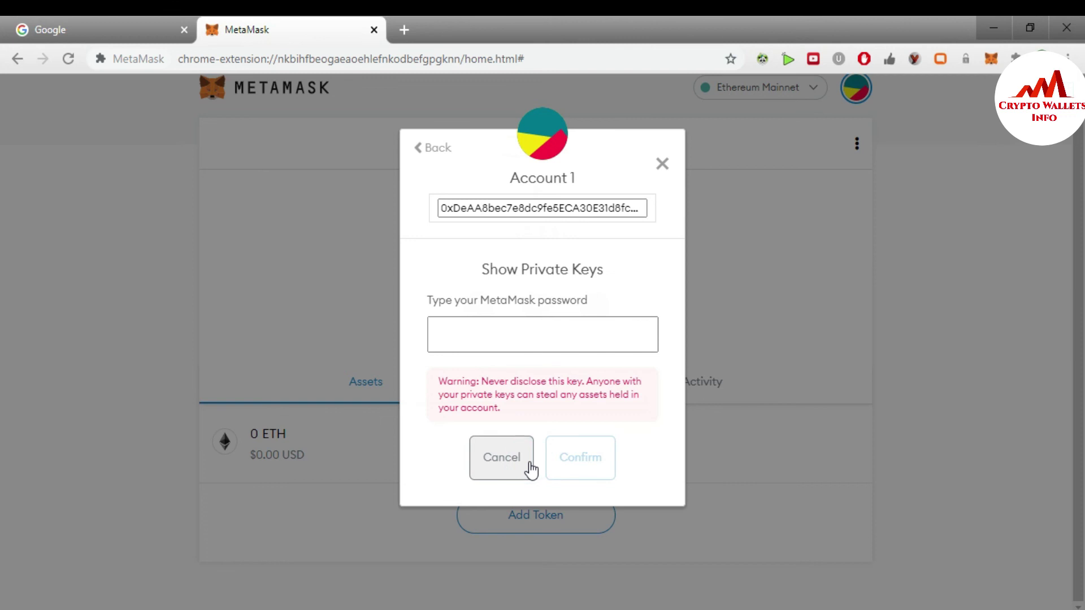
left_click(497, 339)
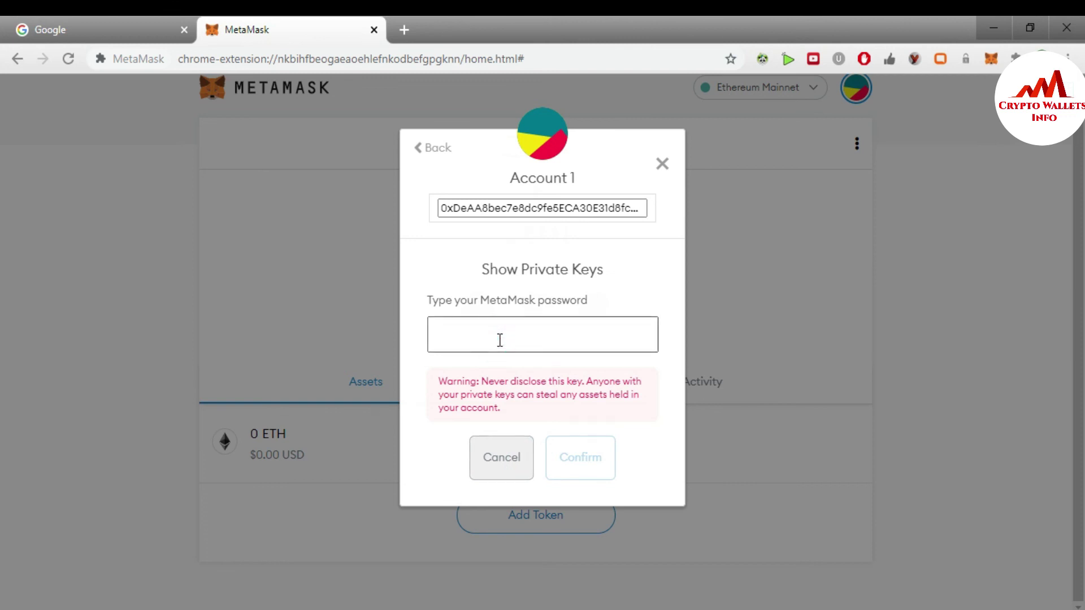
type("••••••••••••••")
left_click(587, 466)
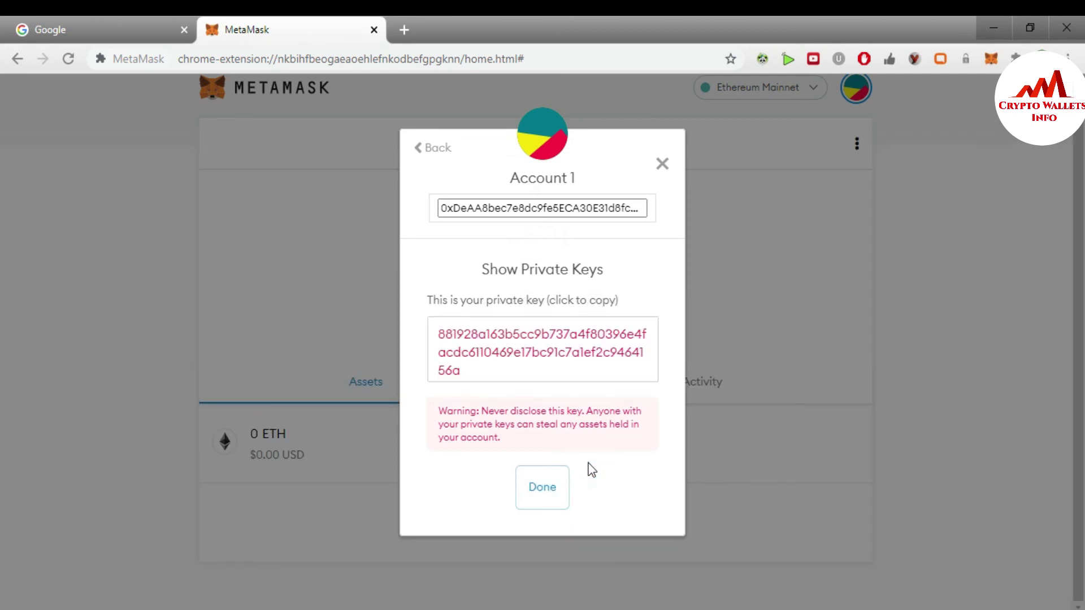
Copy the private key and the full account address, then close the account details.
left_click(498, 370)
mouse_move(497, 370)
left_mouse_down()
mouse_move(460, 356)
mouse_move(431, 322)
mouse_move(477, 370)
left_mouse_up()
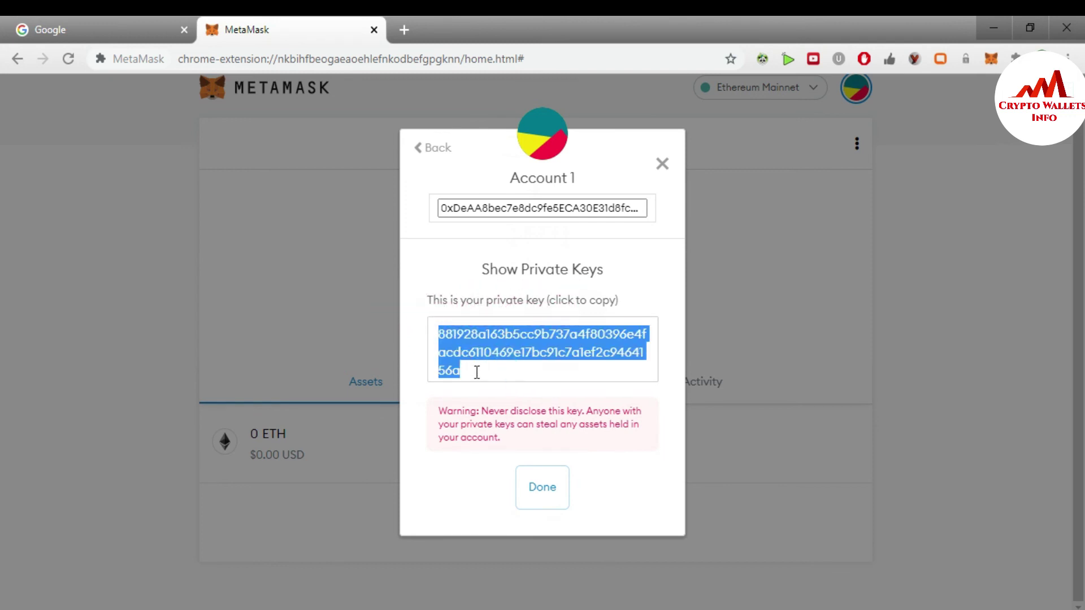
left_click(476, 372)
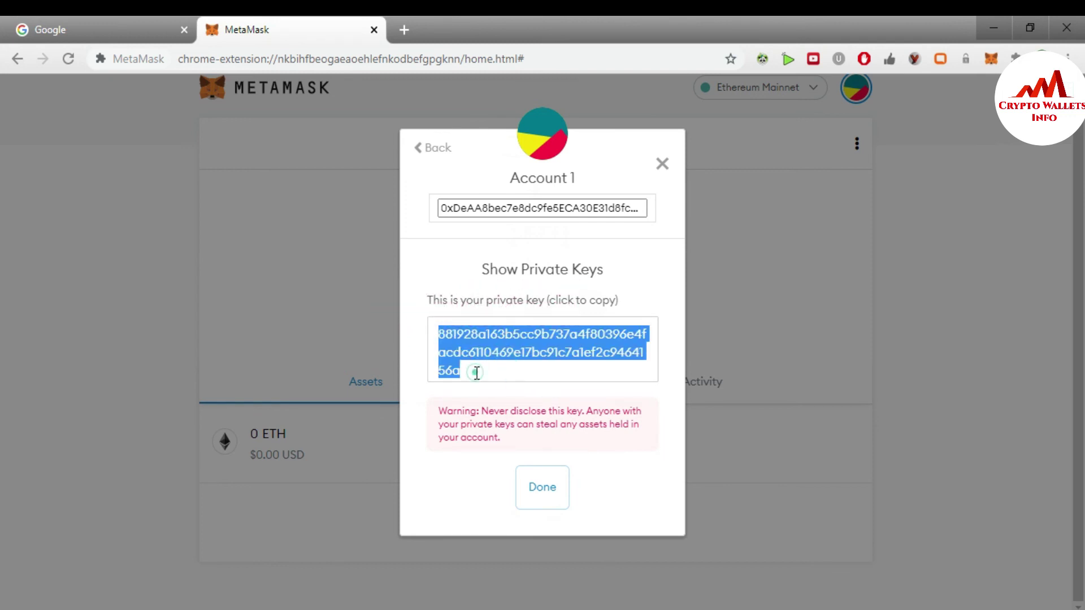
left_click(444, 210)
left_click_drag(444, 210, 604, 210)
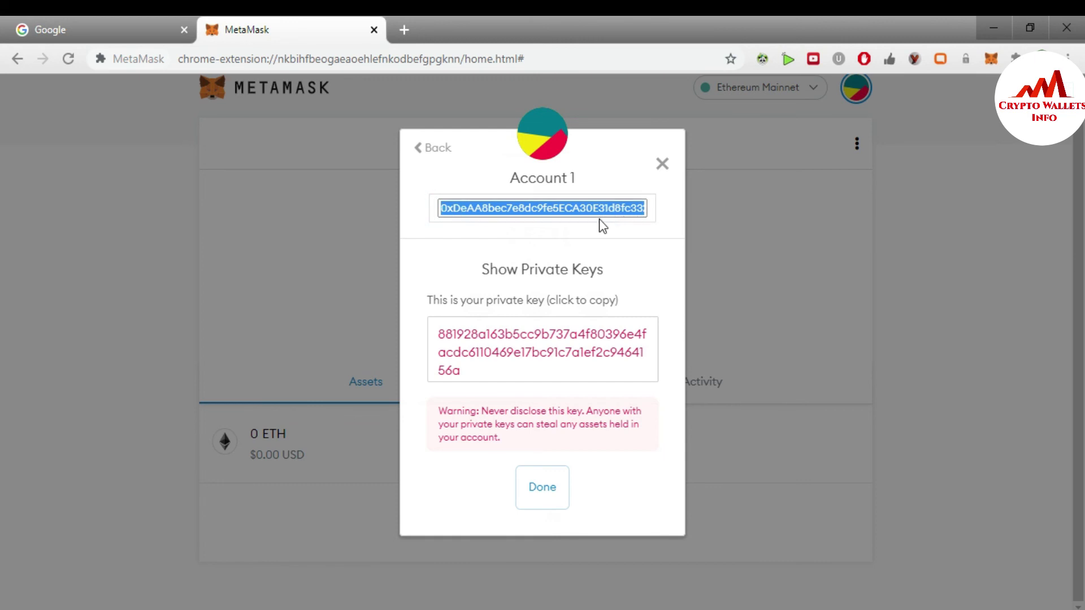
left_click(603, 209)
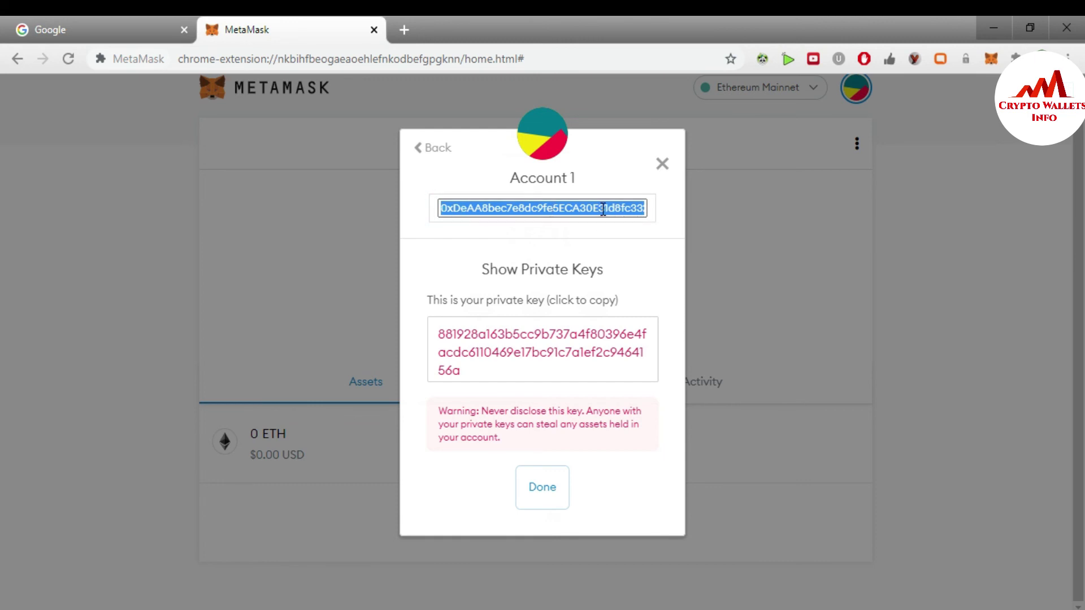
left_click(660, 165)
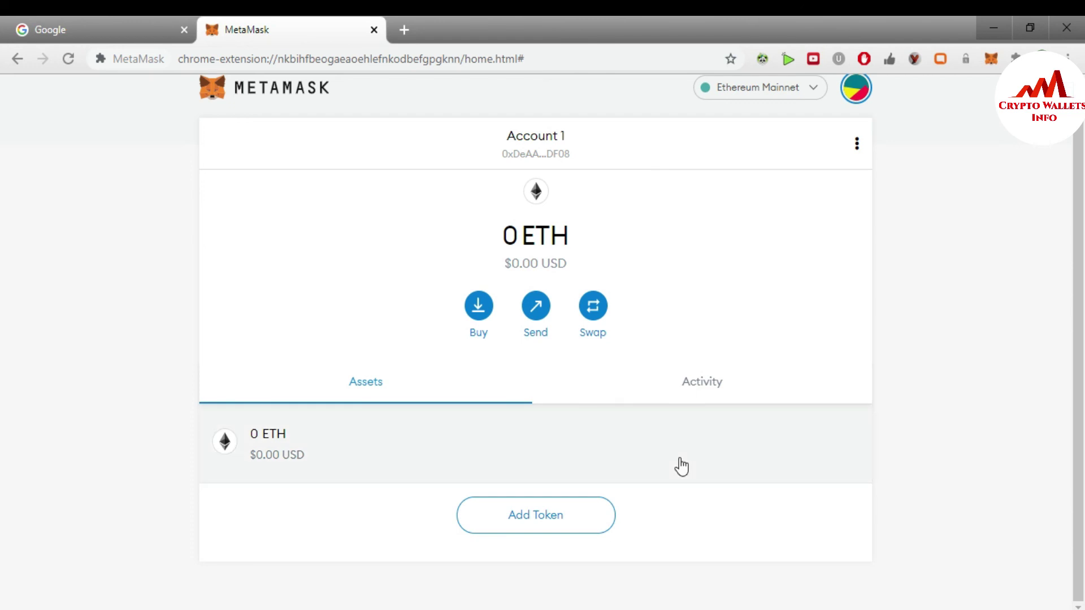
Switch back to Opera and bring up the Crypto Wallets Info VECHIAN Archives tab.
left_click(587, 551)
left_click(7, 25)
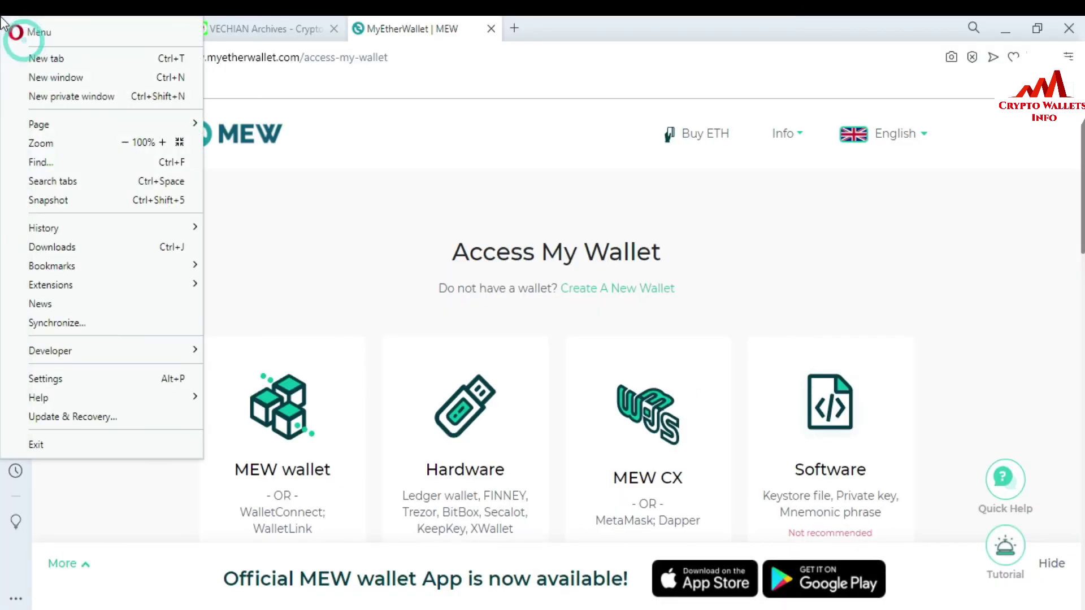
left_click(222, 23)
left_click(71, 23)
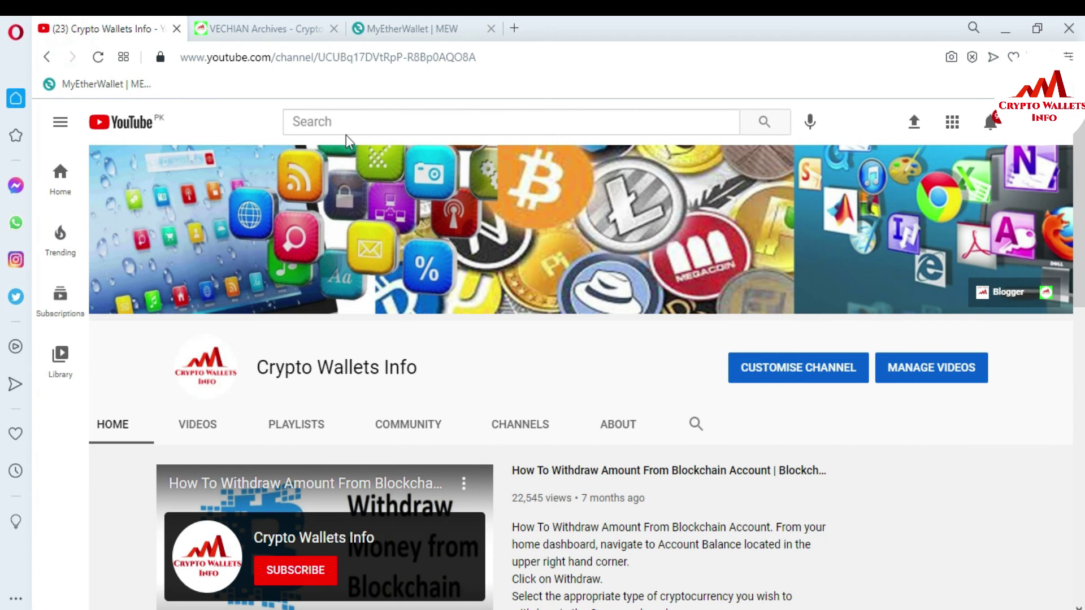
left_click(311, 23)
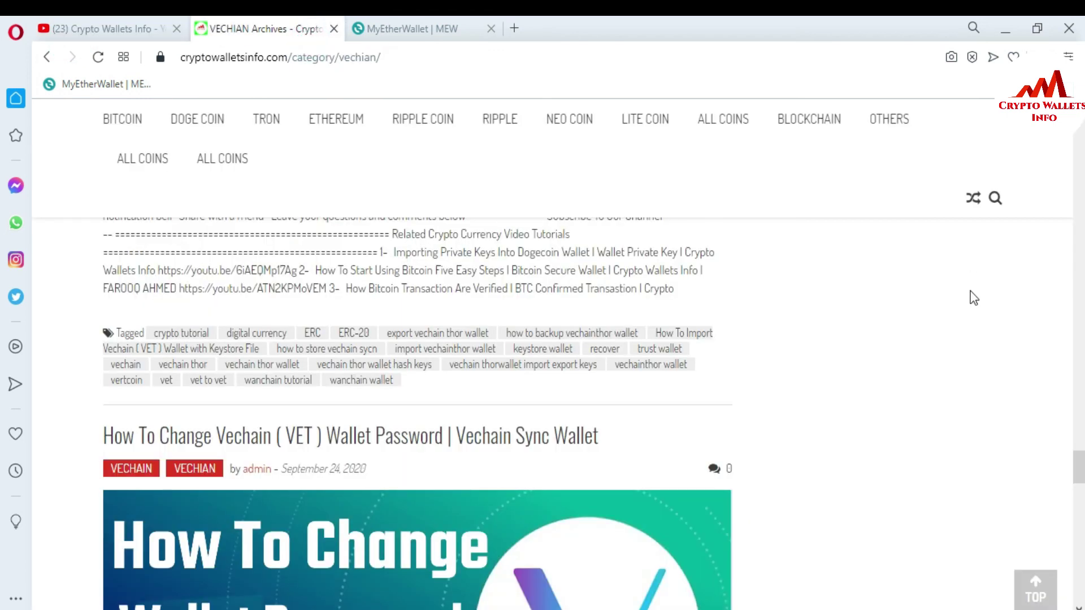
left_click_drag(1078, 462, 1078, 229)
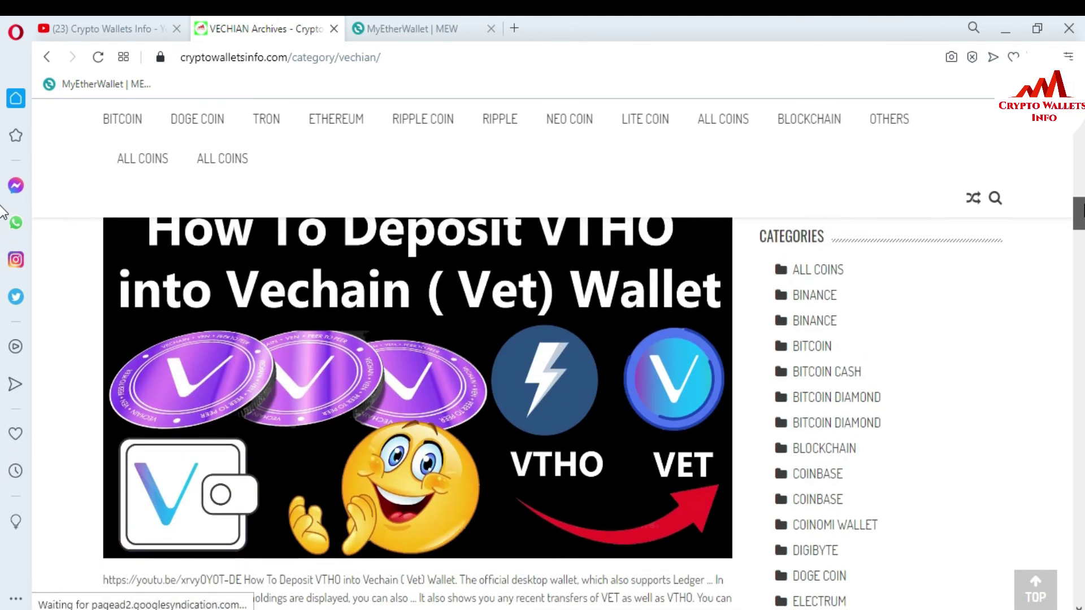